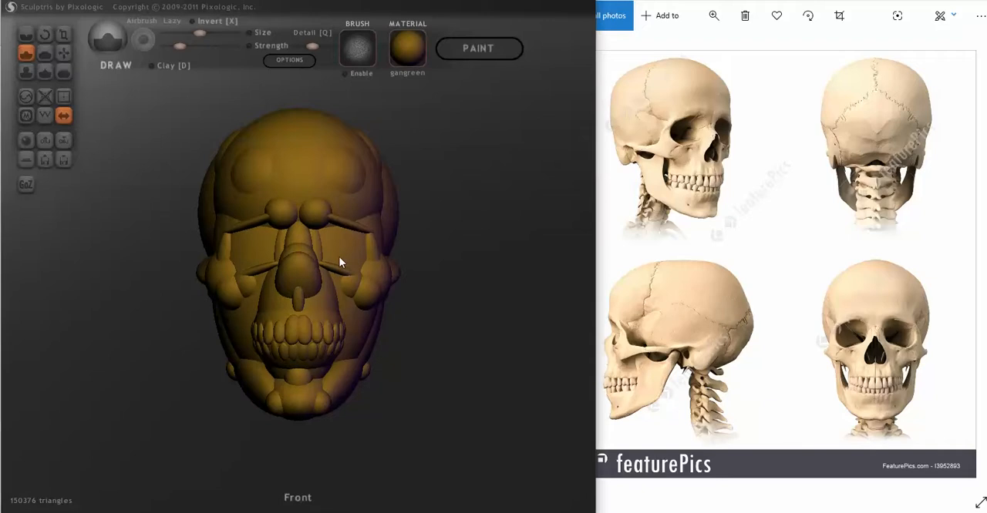
- Delete the inner mass filling the space behind the eye sockets and between the cheeks and jaw
ctrl+click(455, 279)
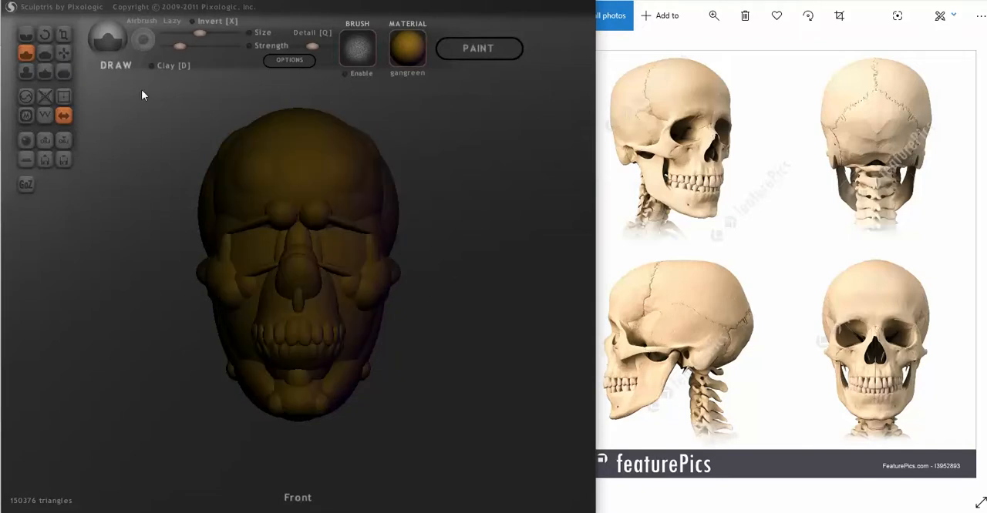
click(63, 53)
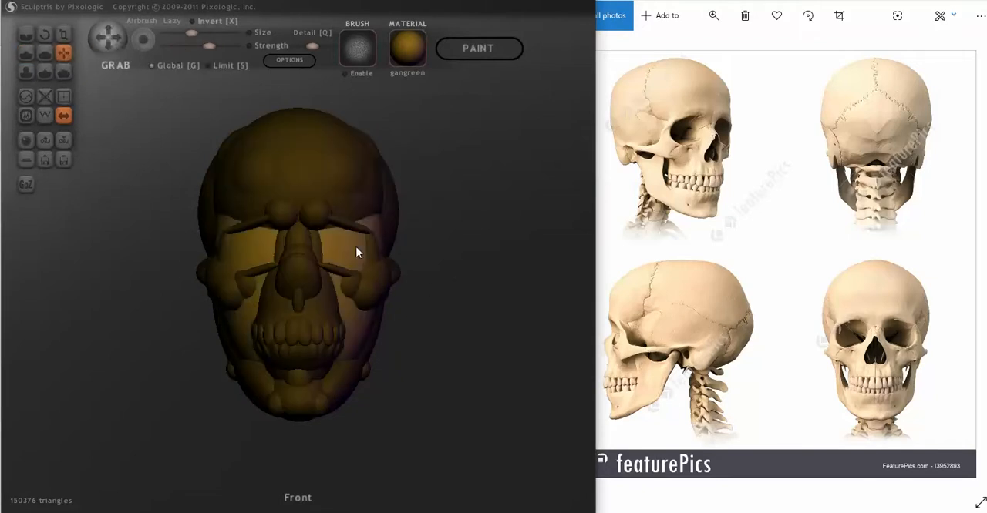
key(Delete)
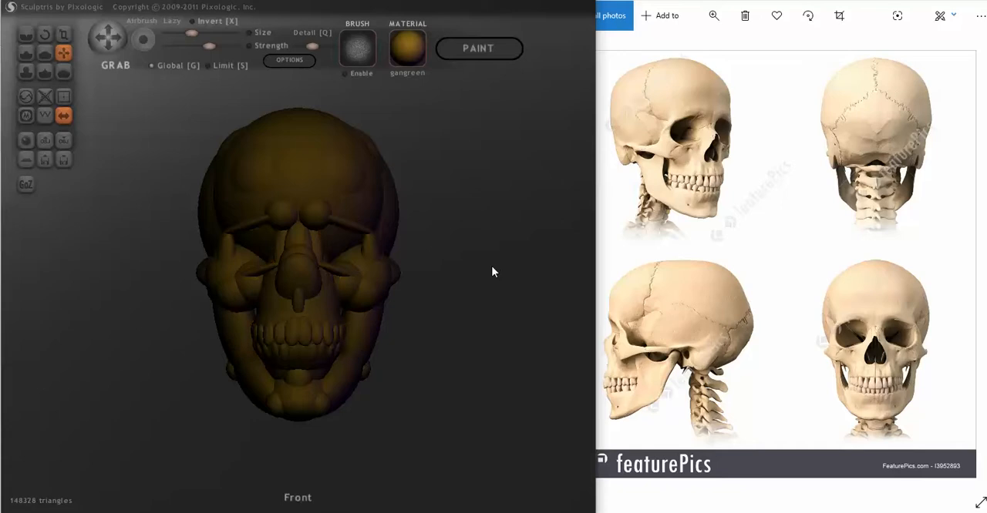
- Scale the upright jaw bars thinner so gaps open between them and the teeth
mouse_move(498, 267)
mouse_down()
mouse_move(385, 270)
mouse_move(525, 269)
mouse_move(408, 297)
mouse_move(353, 293)
mouse_move(529, 287)
mouse_move(423, 293)
mouse_move(449, 286)
mouse_up()
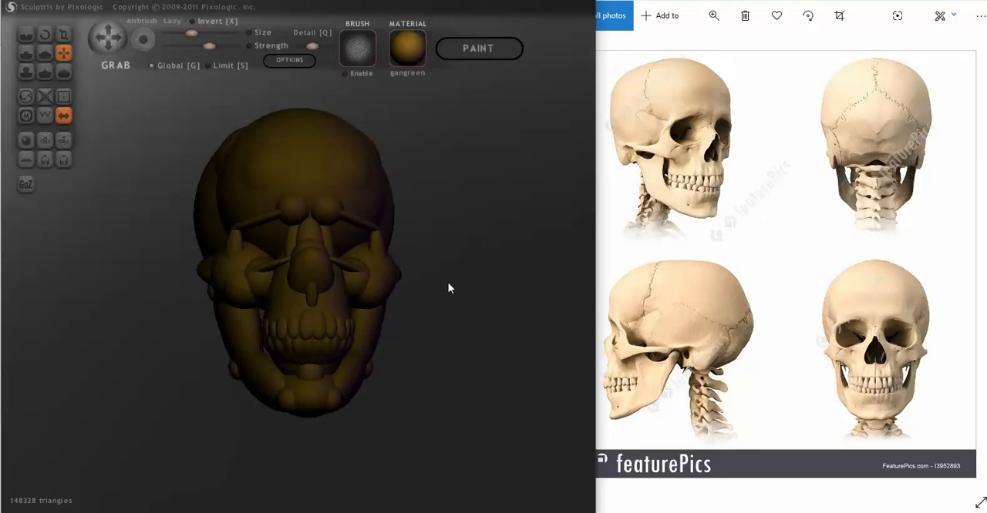
drag(474, 357, 455, 359)
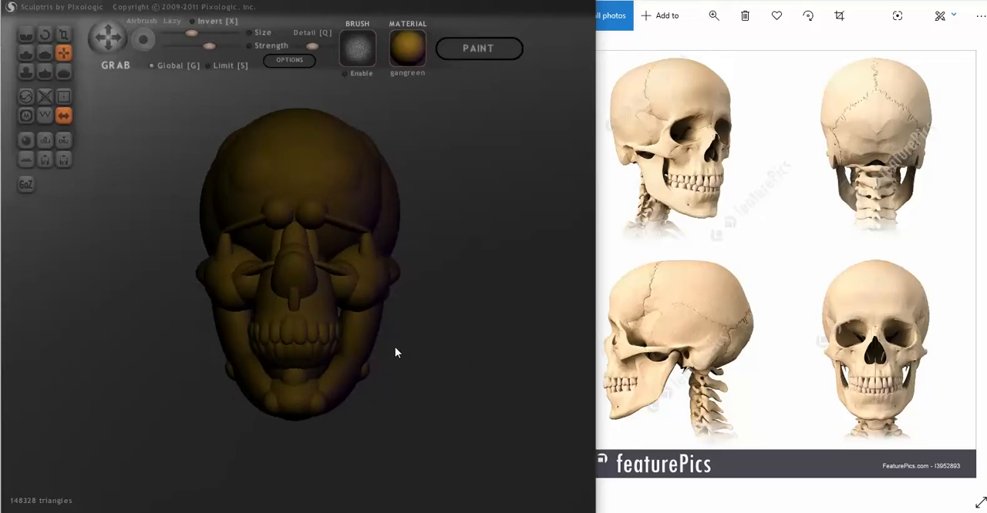
mouse_move(494, 341)
mouse_down()
mouse_move(485, 341)
mouse_move(502, 344)
mouse_up()
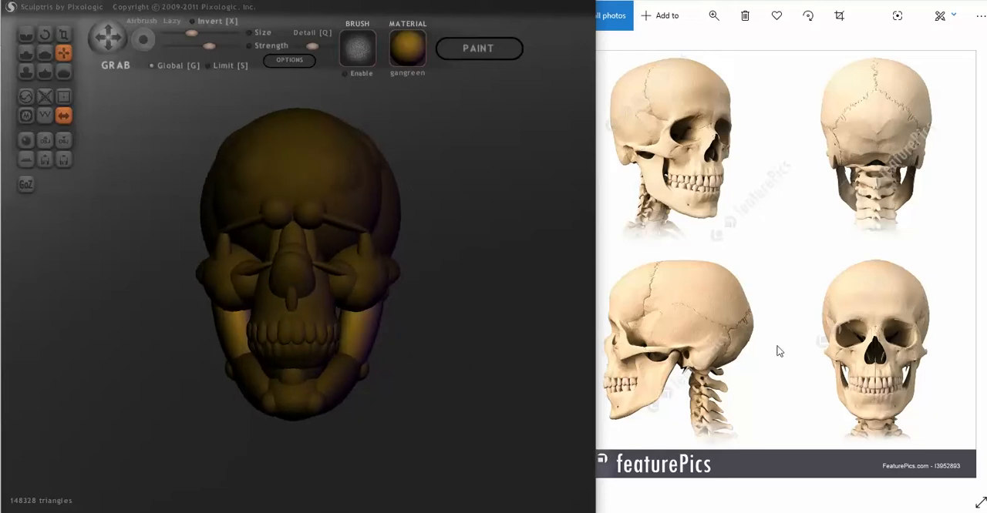
drag(445, 372, 449, 370)
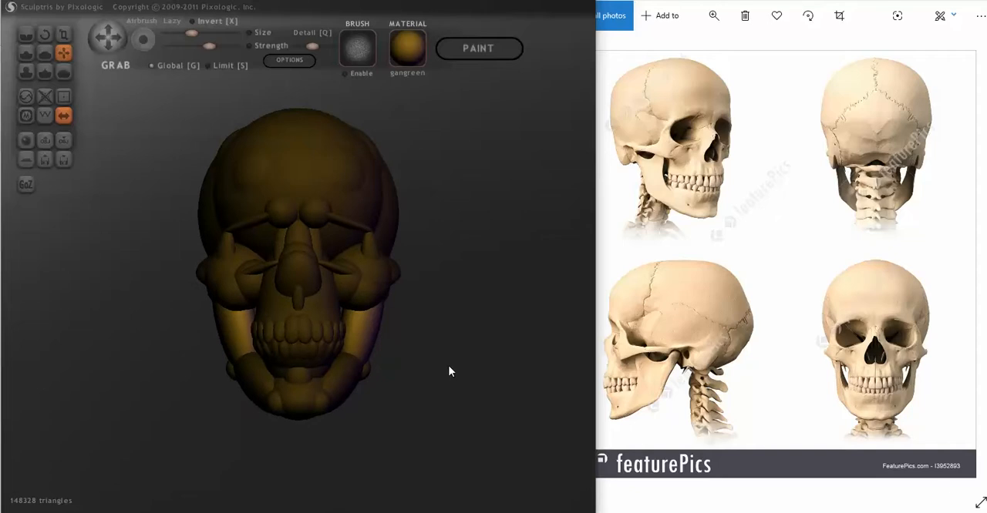
click(63, 34)
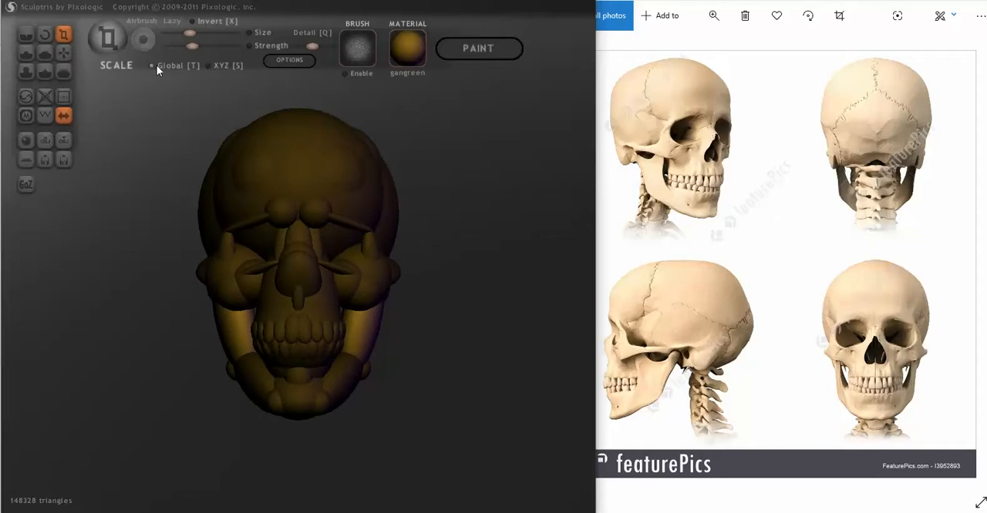
drag(369, 328, 282, 330)
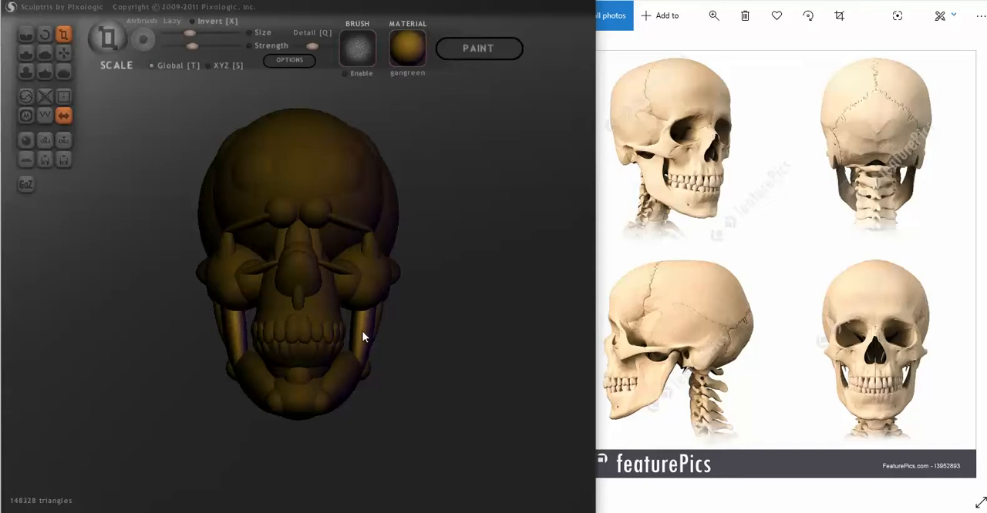
mouse_move(361, 336)
right_down()
mouse_move(295, 341)
mouse_move(418, 342)
mouse_move(402, 332)
mouse_move(451, 329)
right_up()
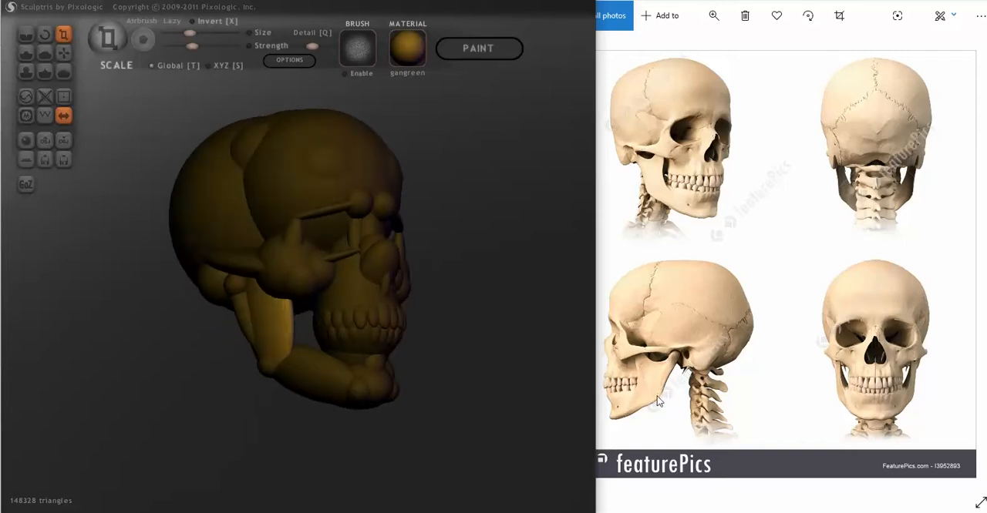
- Stretch the small ball at the jaw's rear corner into an ellipsoid and rotate it to follow the jaw's slope
right_drag(270, 376, 315, 396)
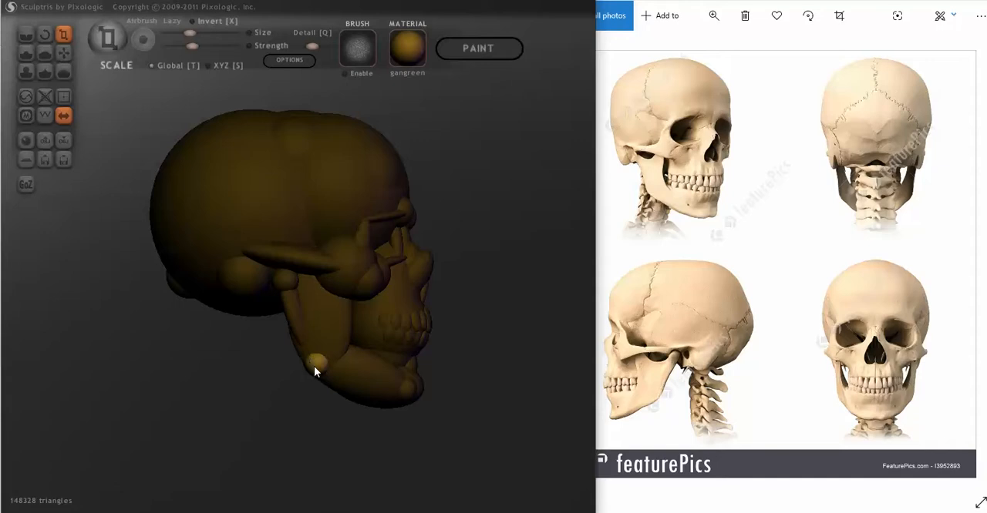
drag(315, 364, 286, 290)
click(44, 36)
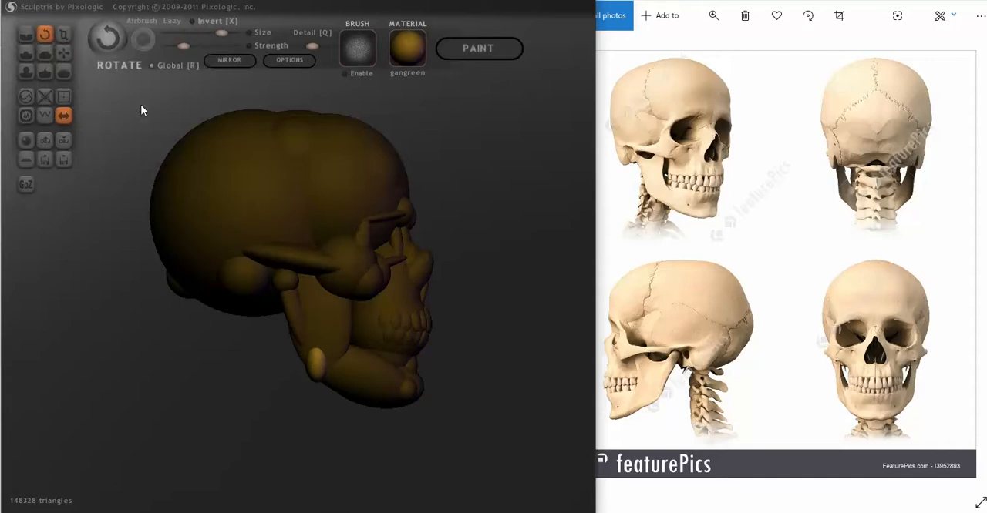
click(64, 33)
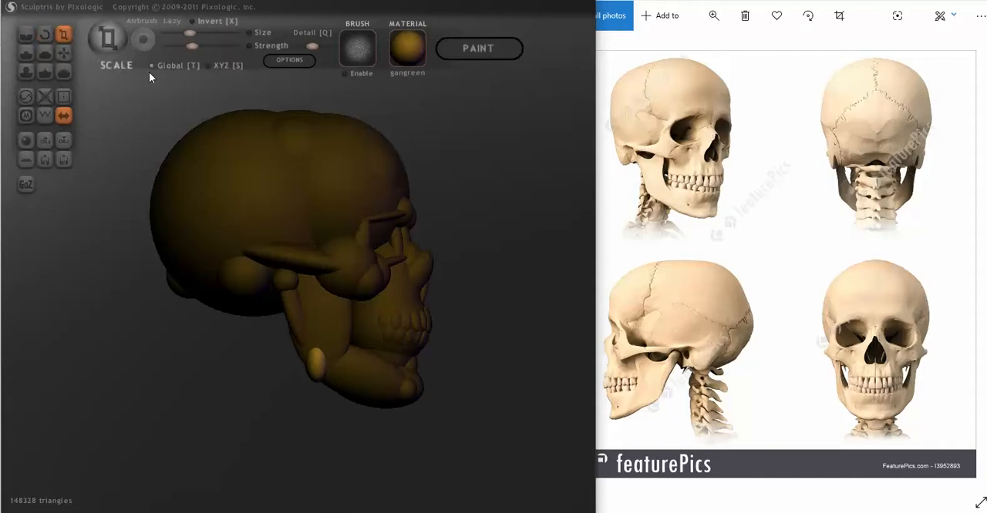
click(44, 34)
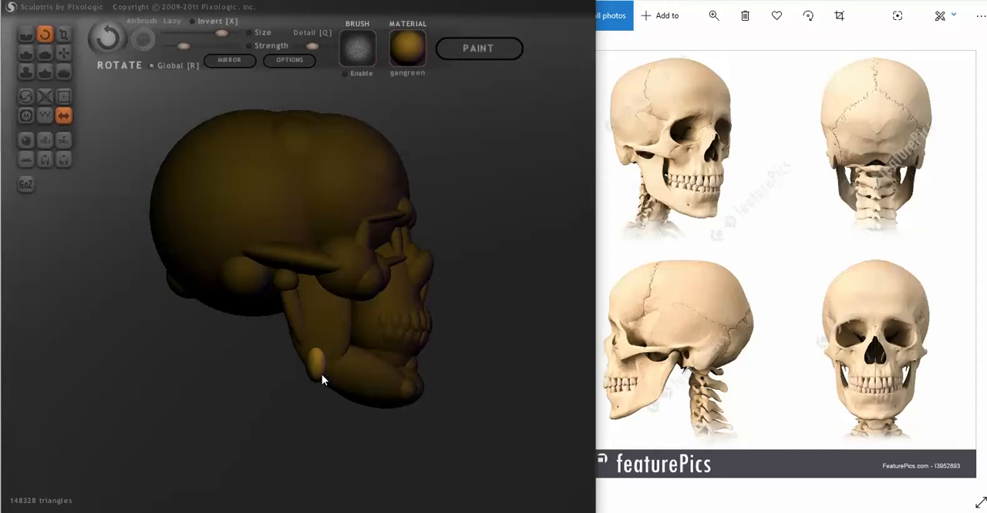
drag(317, 376, 386, 373)
mouse_move(363, 383)
right_down()
mouse_move(286, 392)
mouse_move(364, 375)
mouse_move(359, 386)
mouse_move(349, 373)
right_up()
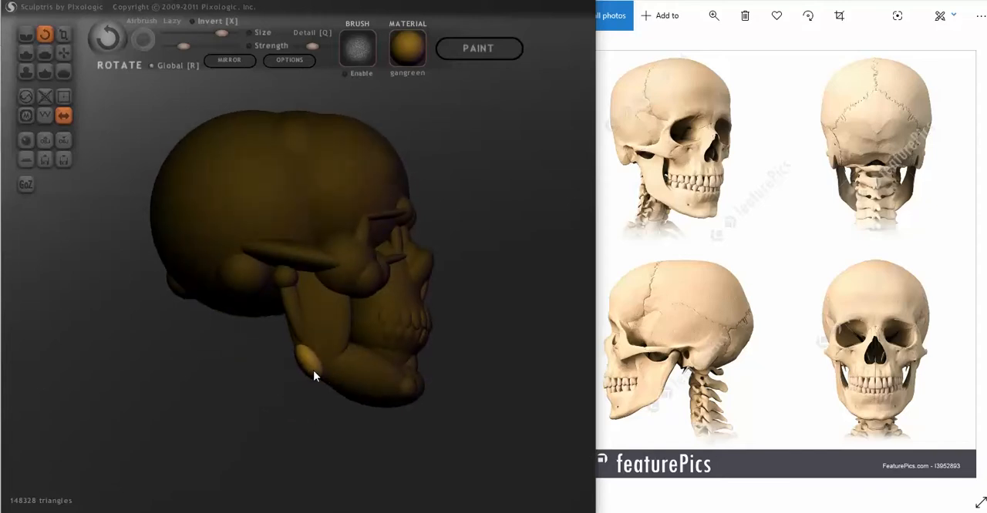
- Move the tilted ellipsoid down onto the lower rear corner of the jaw
click(63, 51)
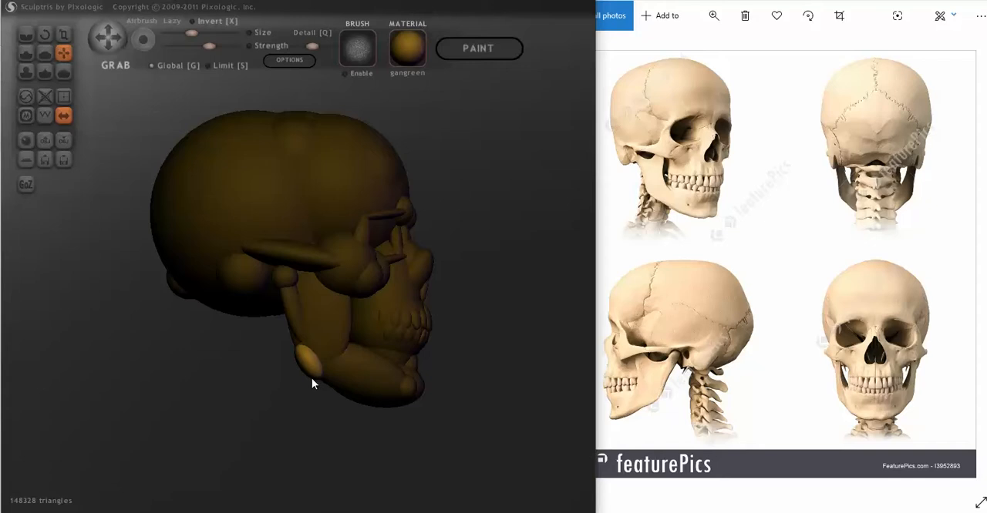
right_drag(316, 370, 318, 405)
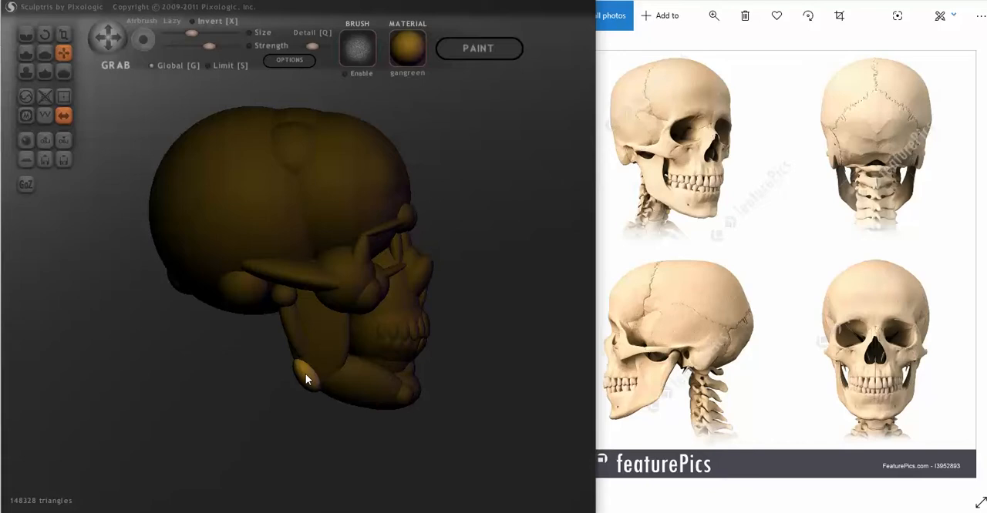
right_drag(315, 403, 227, 369)
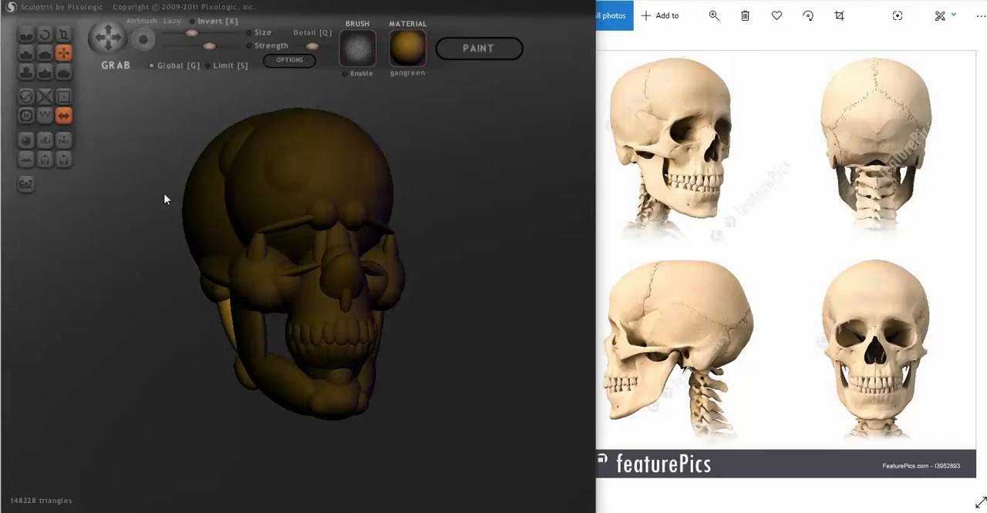
- Scale the thin bar along the jaw's rear edge and fit it between the hinge ball and the jaw corner
click(61, 34)
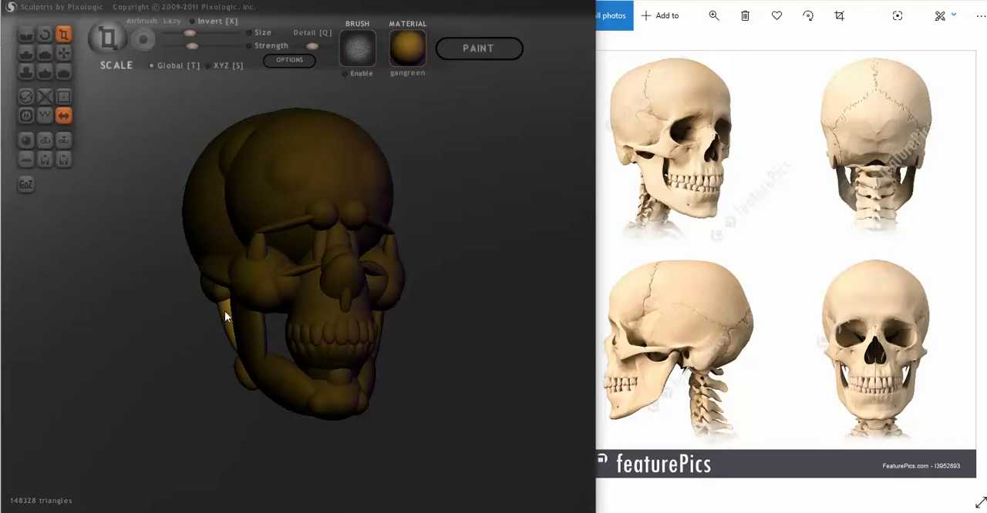
drag(223, 304, 218, 293)
right_drag(217, 296, 272, 318)
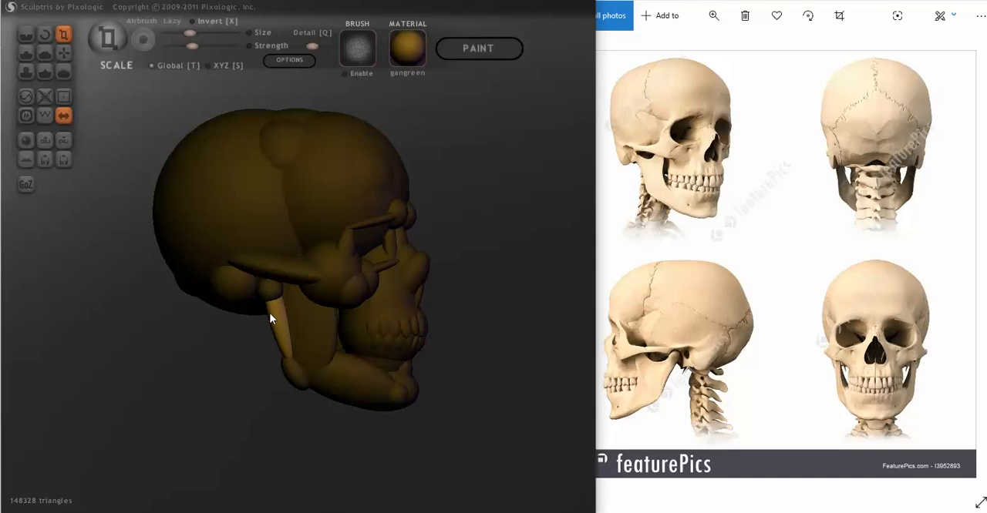
click(65, 53)
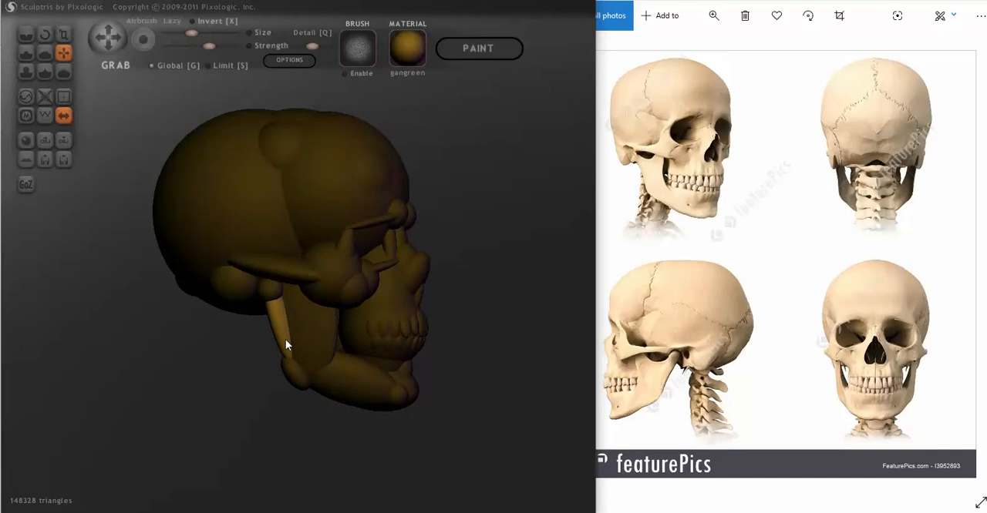
right_drag(282, 352, 379, 356)
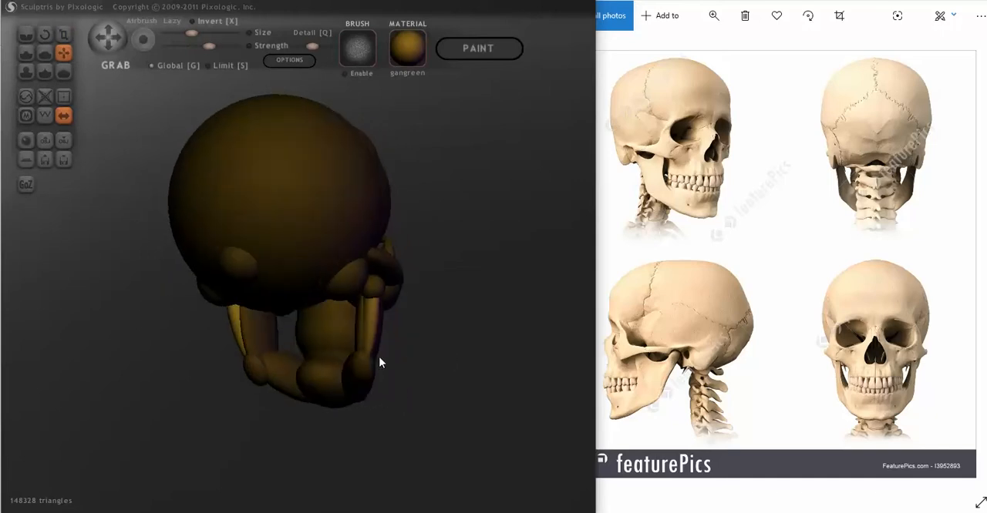
drag(367, 352, 365, 352)
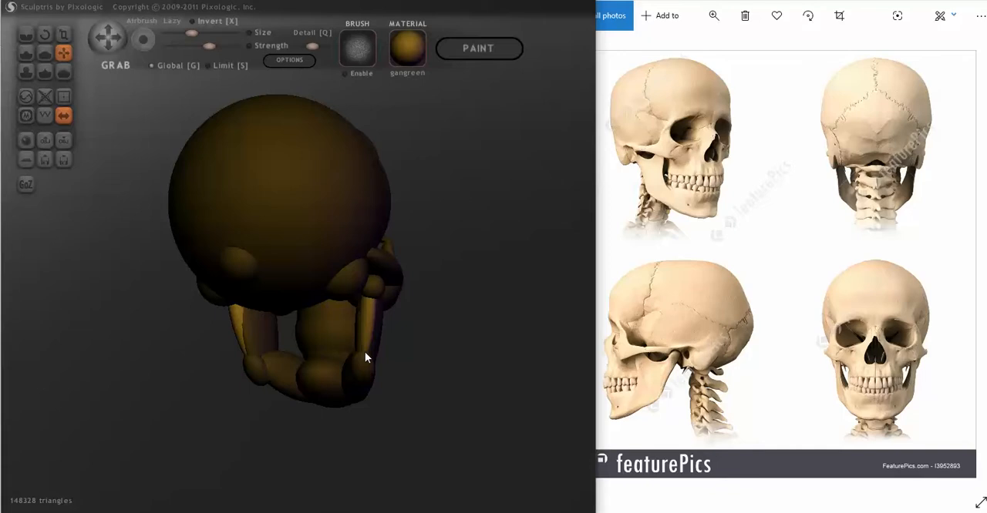
right_drag(366, 353, 250, 396)
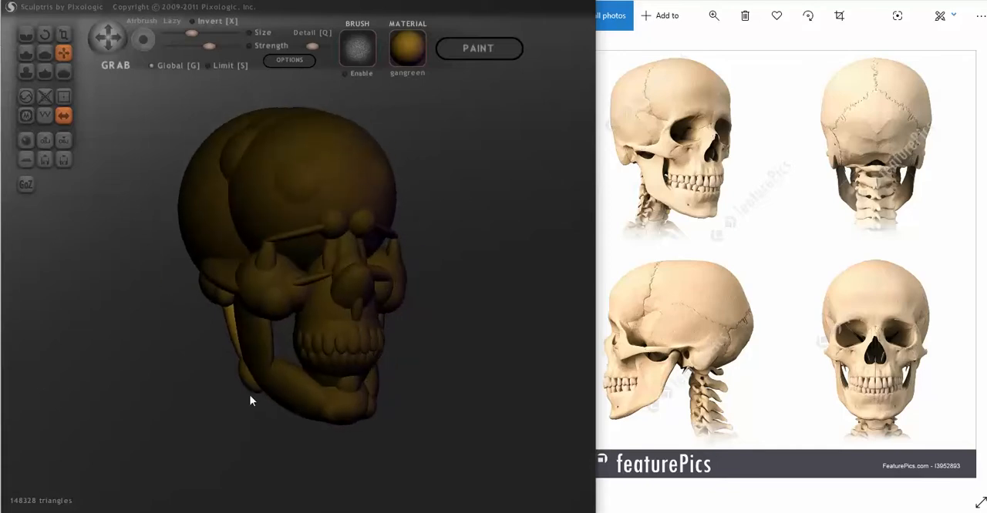
- Resize the large forehead ball with the Scale tool, using the skull reference for comparison
scroll(403, 387, down, 3)
right_drag(403, 387, 458, 357)
scroll(414, 402, up, 4)
right_drag(282, 270, 322, 252)
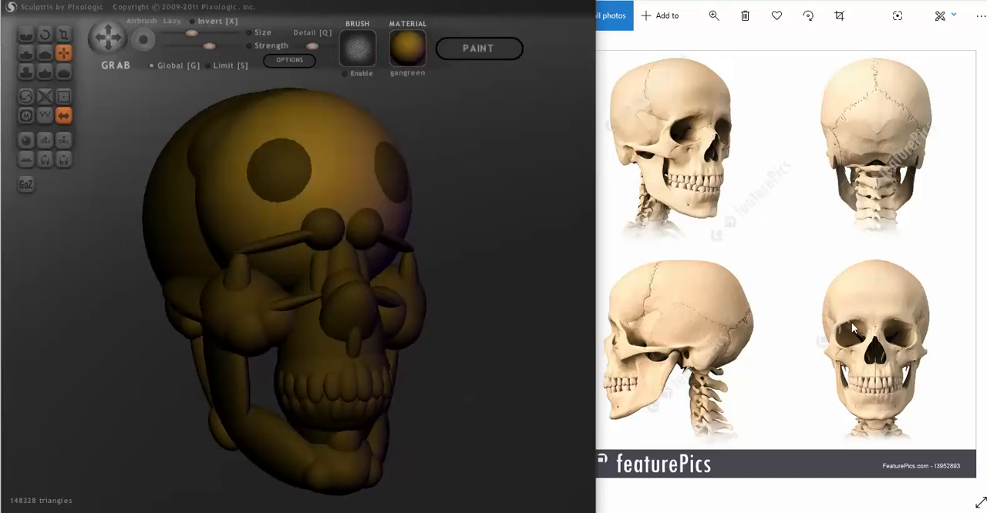
click(617, 226)
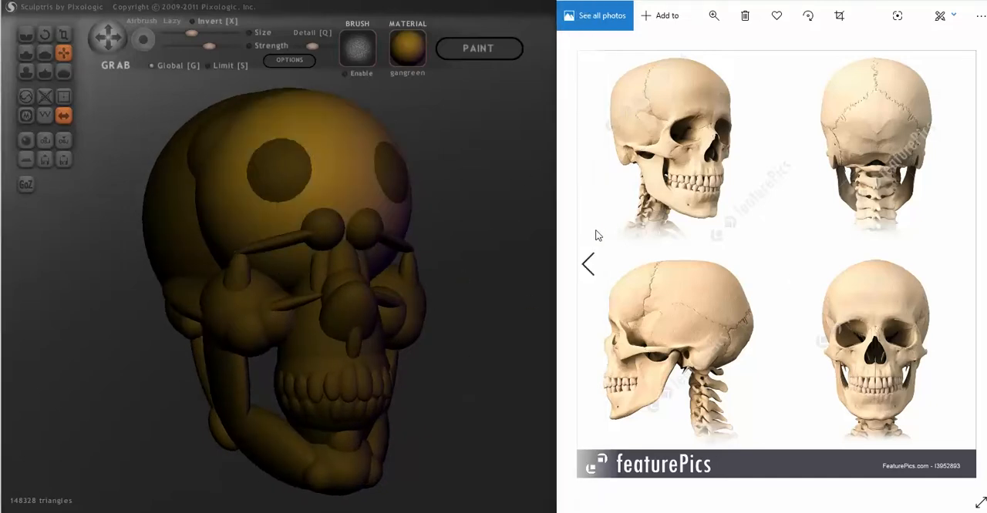
click(534, 226)
right_drag(499, 236, 475, 239)
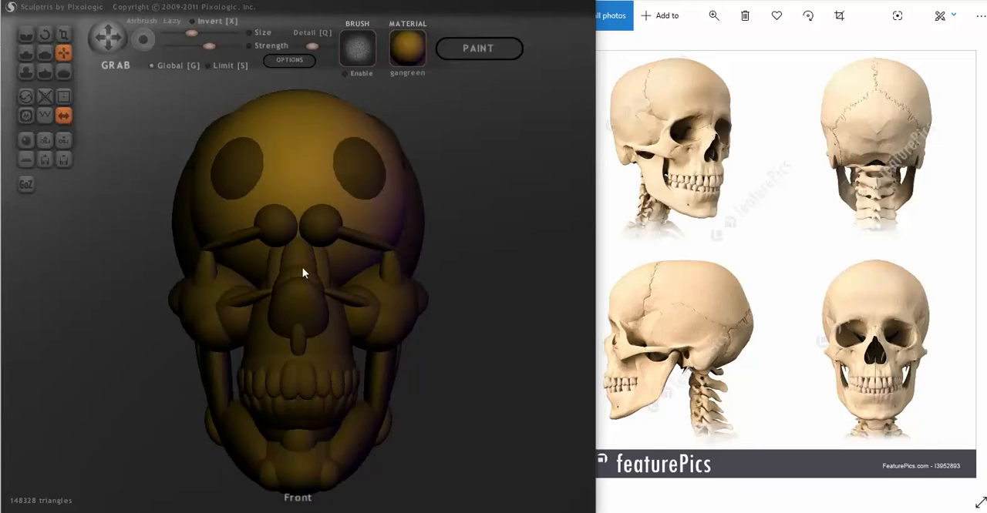
click(69, 38)
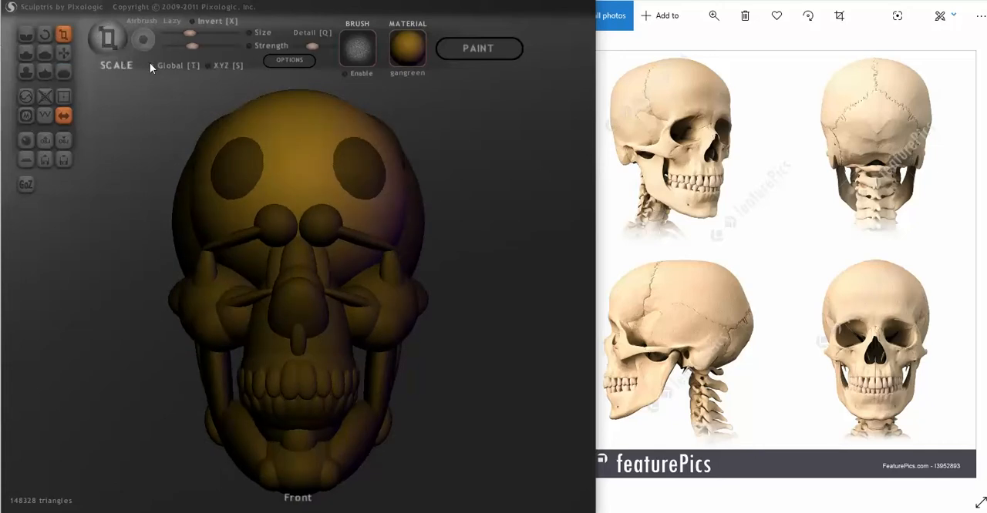
drag(296, 124, 298, 157)
mouse_move(351, 189)
right_down()
mouse_move(288, 205)
mouse_move(232, 192)
right_up()
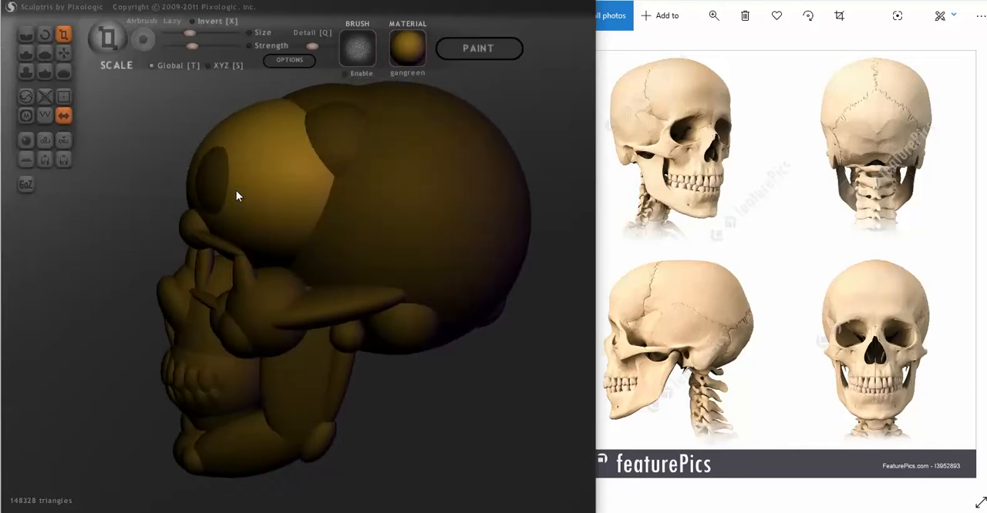
right_drag(257, 162, 251, 162)
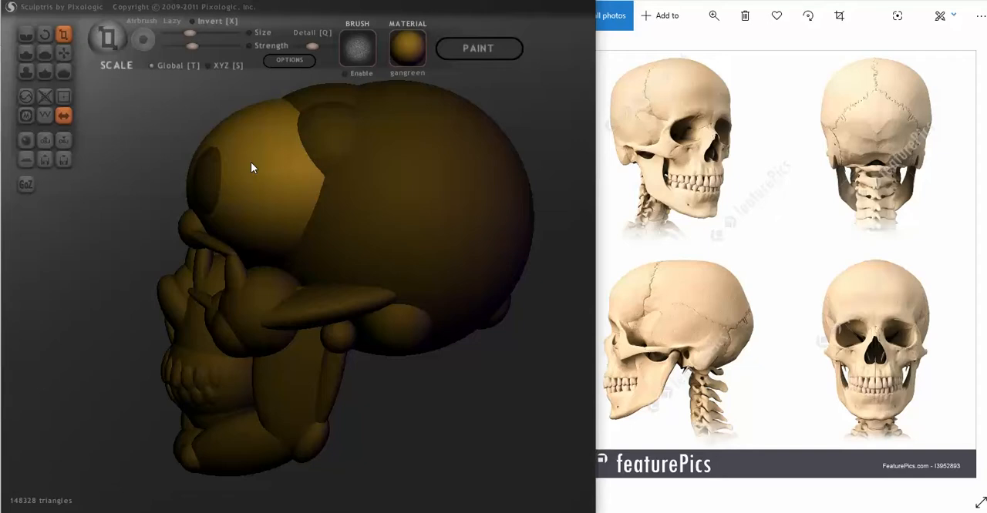
- Raise the forehead ball slightly and rescale it to blend with the top of the cranium
click(62, 53)
drag(260, 158, 262, 151)
mouse_move(265, 154)
right_down()
mouse_move(245, 170)
mouse_move(414, 159)
mouse_move(325, 166)
right_up()
click(65, 34)
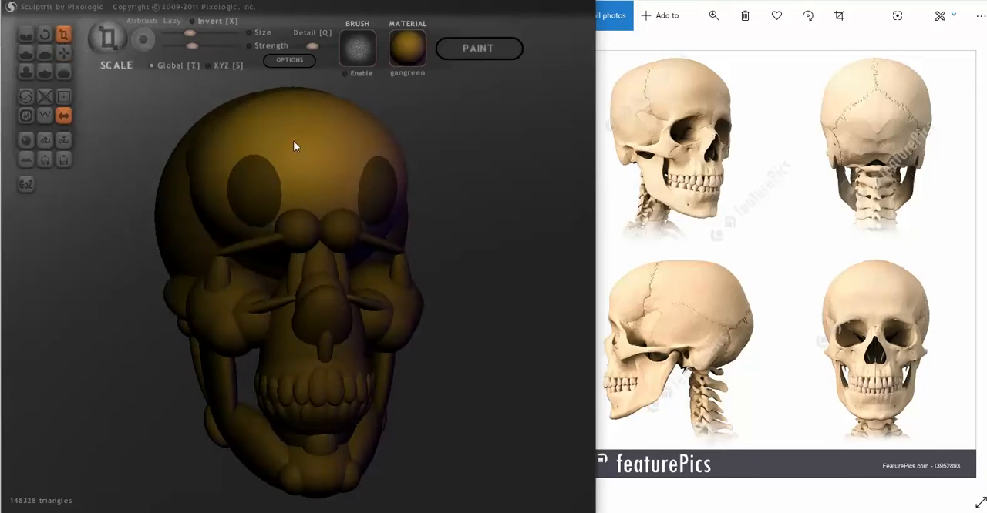
right_drag(273, 139, 371, 145)
- Adjust the forehead ball's position above the brow using the Grab tool
click(64, 52)
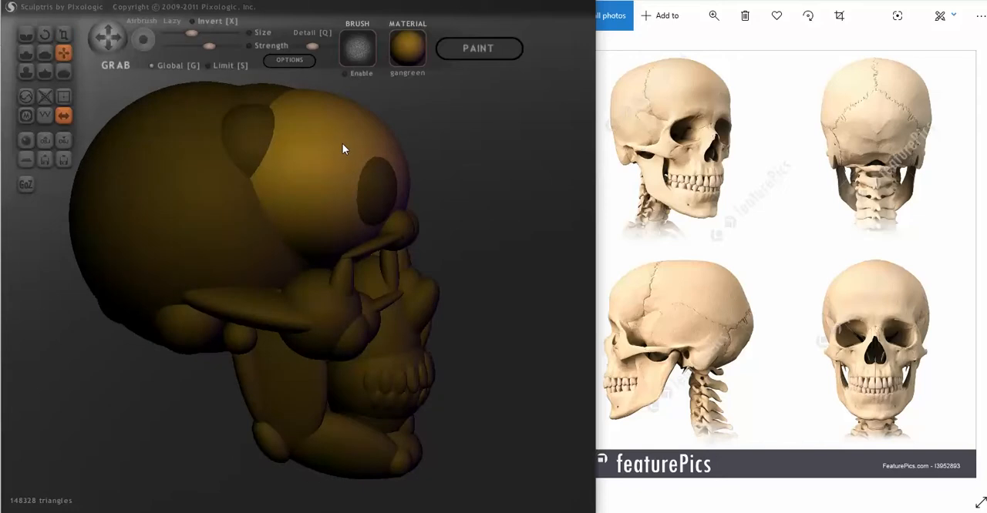
right_drag(339, 146, 331, 194)
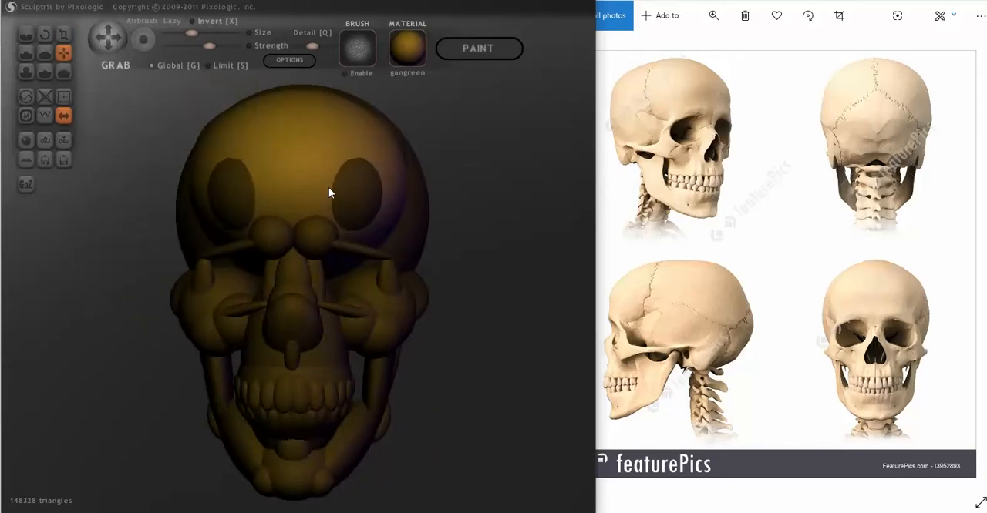
right_drag(434, 206, 371, 214)
- Add a mirrored pair of spheres above the outer ends of the brow bars
right_drag(274, 230, 425, 267)
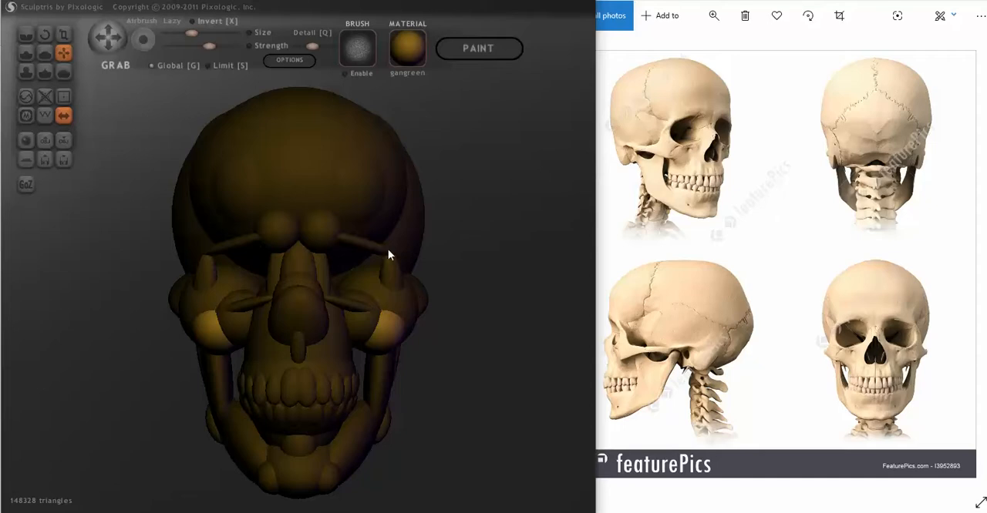
click(379, 229)
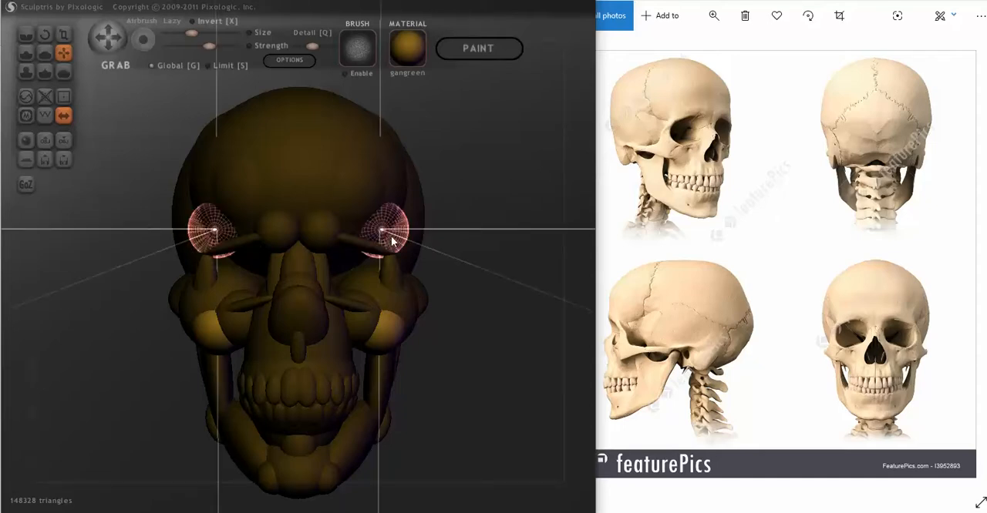
drag(422, 252, 348, 264)
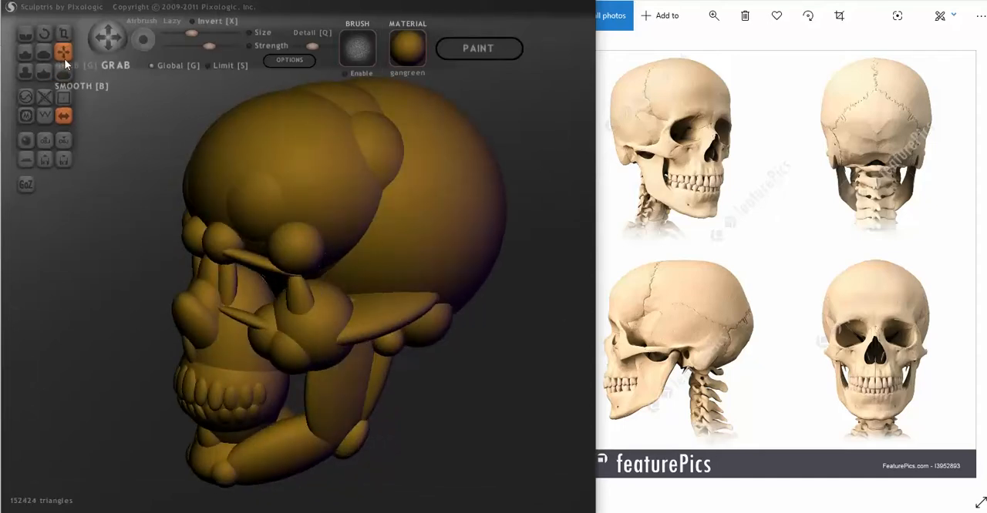
drag(121, 164, 195, 156)
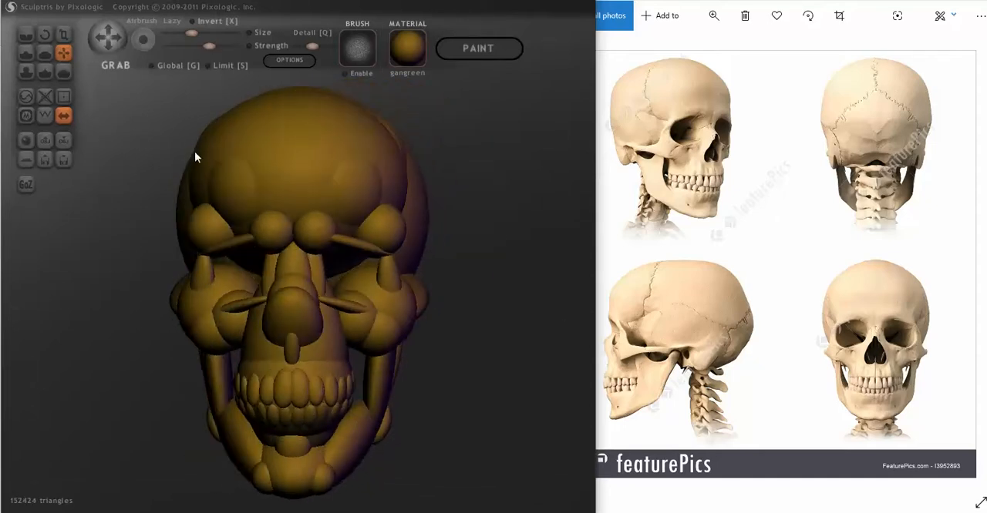
- Move the outer brow balls back against the forehead with the Grab tool in Global mode, adjusting them from front and side
ctrl+click(162, 117)
ctrl+click(208, 222)
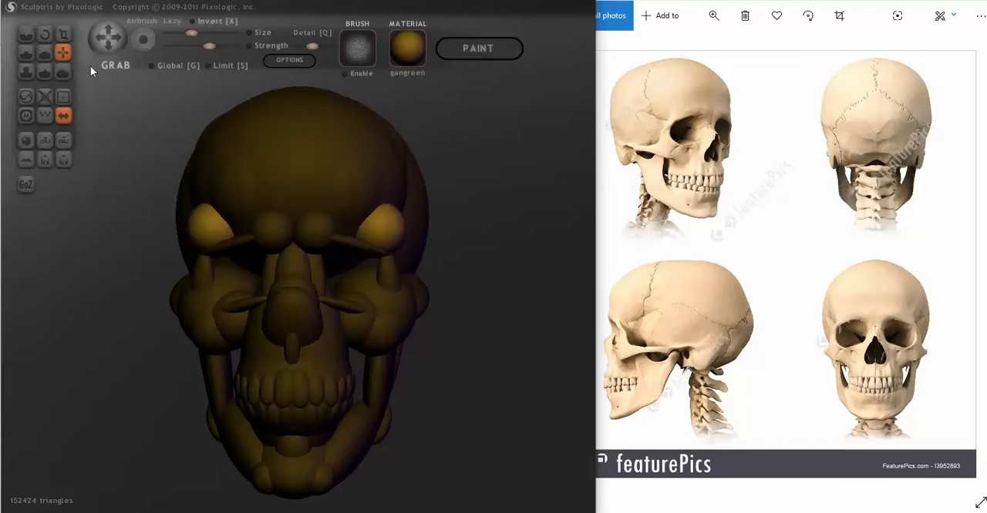
drag(160, 139, 158, 197)
drag(204, 228, 219, 234)
right_drag(219, 234, 338, 232)
scroll(355, 233, up, 4)
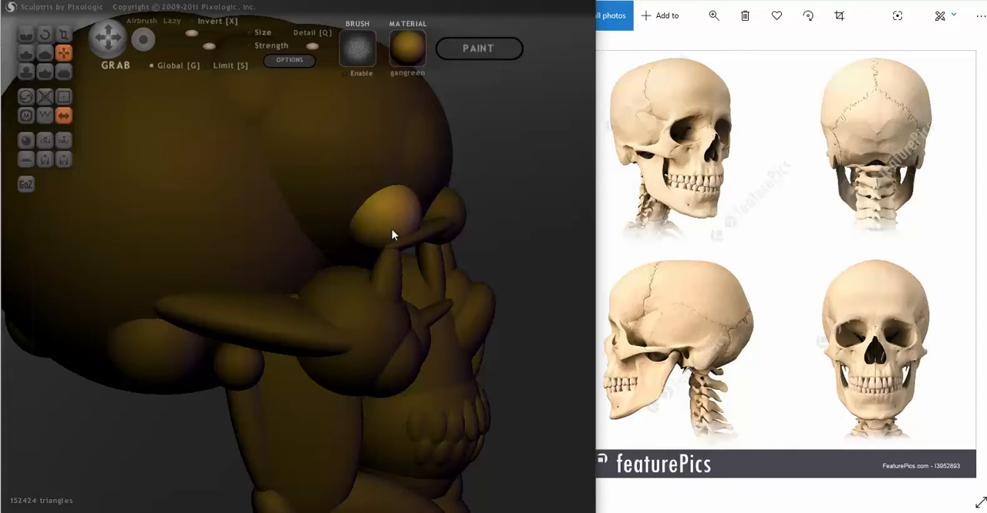
drag(390, 228, 386, 227)
right_drag(386, 227, 255, 243)
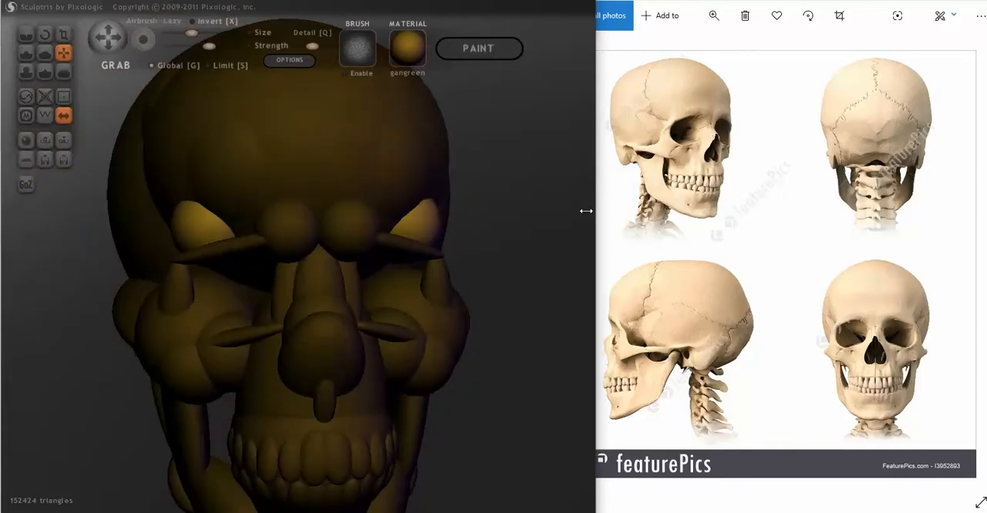
mouse_move(488, 281)
right_down()
mouse_move(534, 275)
mouse_move(478, 248)
right_up()
mouse_move(448, 220)
right_down()
mouse_move(457, 231)
mouse_move(255, 244)
mouse_move(453, 227)
mouse_move(309, 235)
mouse_move(289, 254)
mouse_move(346, 245)
right_up()
drag(153, 220, 156, 217)
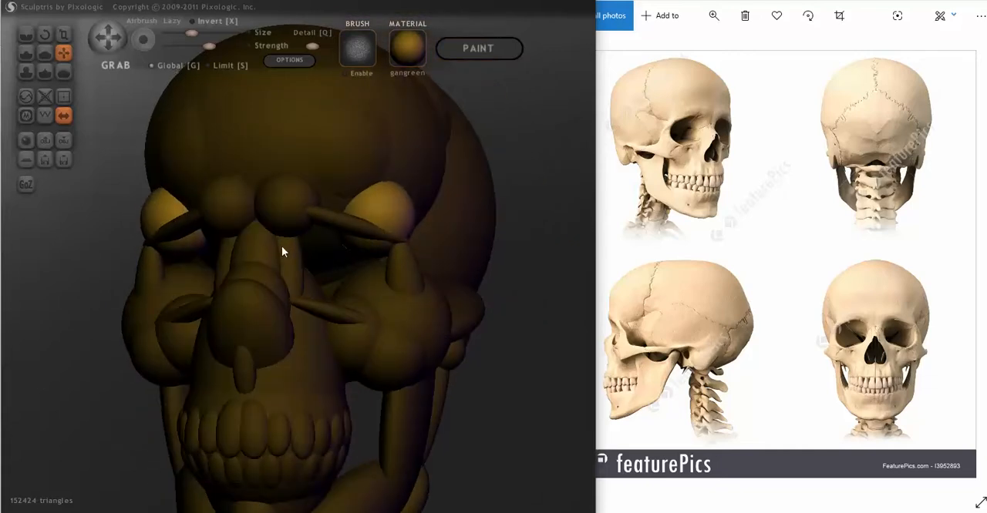
key(ctrl+z)
key(ctrl+z)
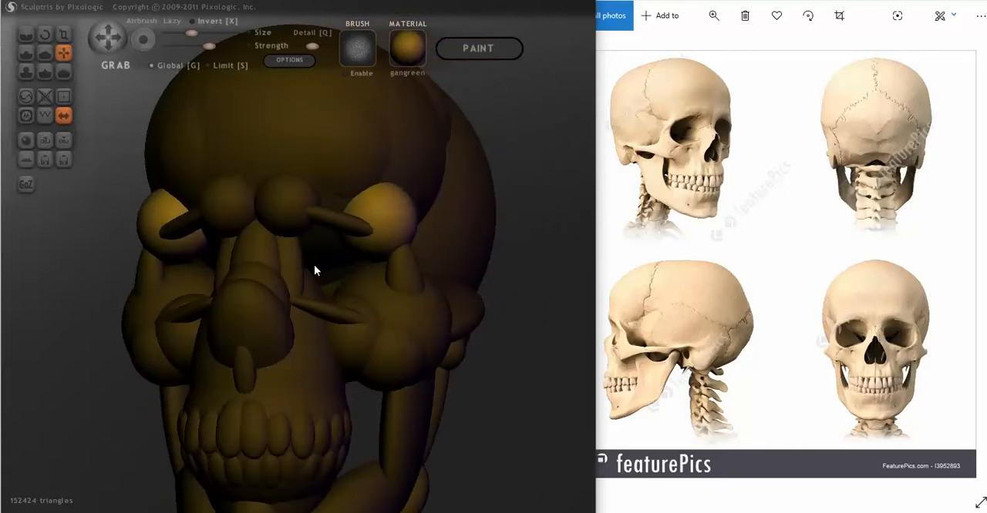
key(ctrl+z)
- Stretch the outer brow balls sideways with the Scale tool and rotate them to follow the slope of the brow bars
right_drag(346, 293, 337, 252)
right_drag(269, 207, 229, 242)
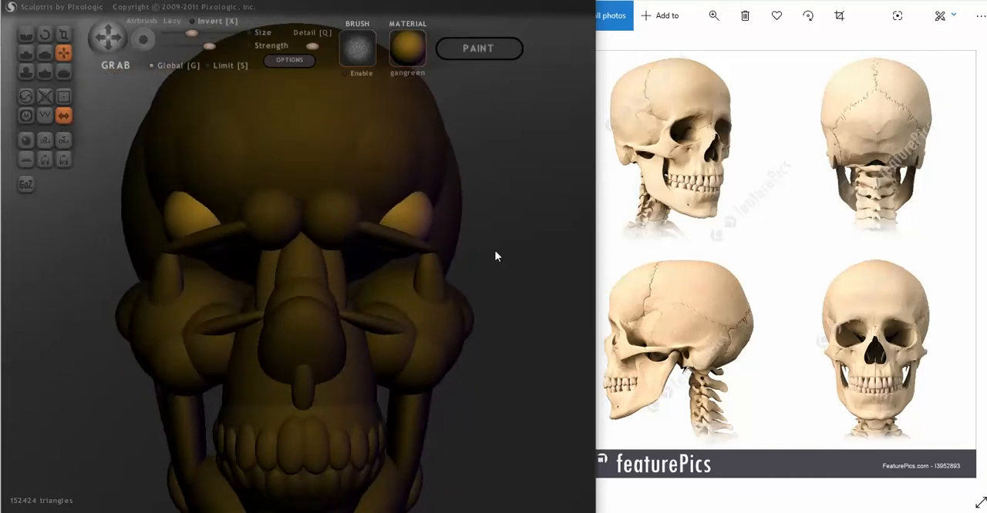
click(63, 34)
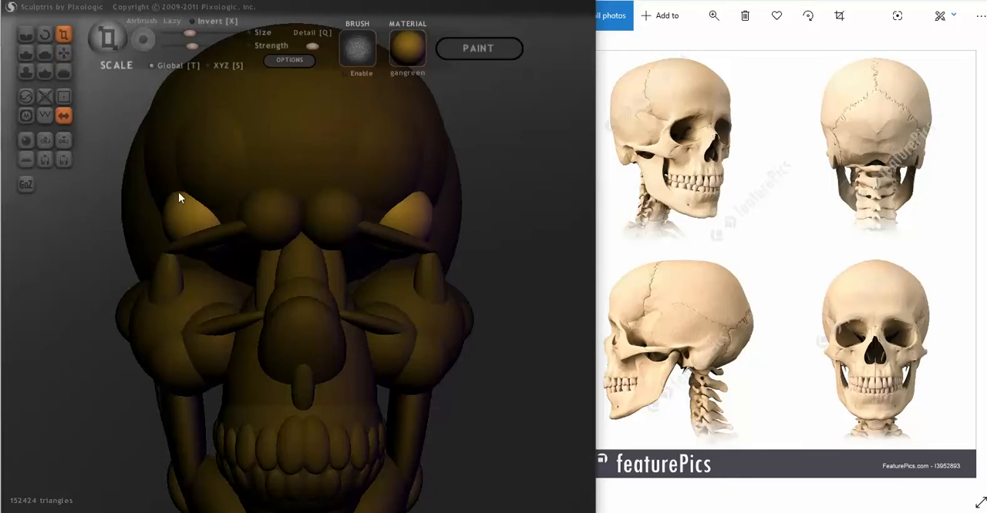
drag(179, 218, 278, 221)
drag(92, 217, 187, 158)
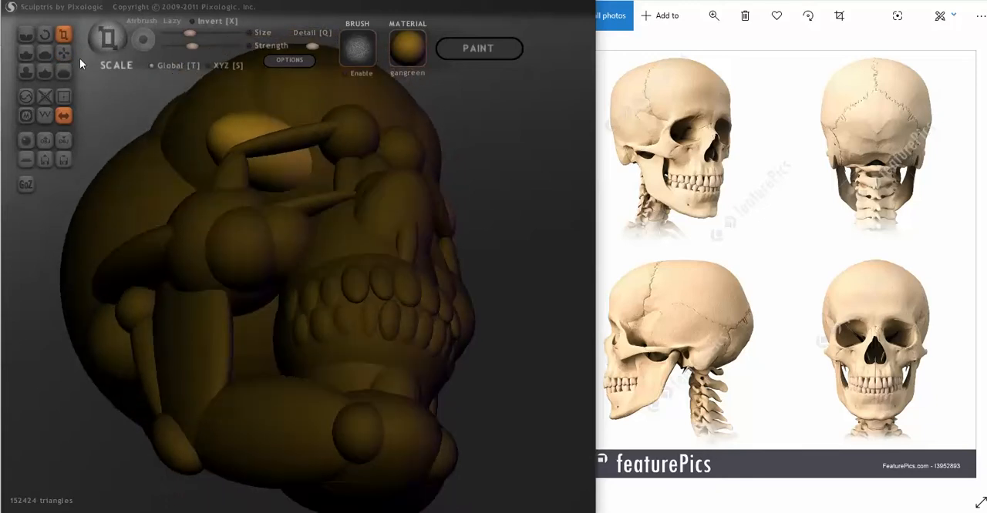
click(44, 35)
drag(265, 167, 301, 138)
- Fit the stretched outer brow shapes between the forehead and the brow bars using the Grab tool
click(64, 52)
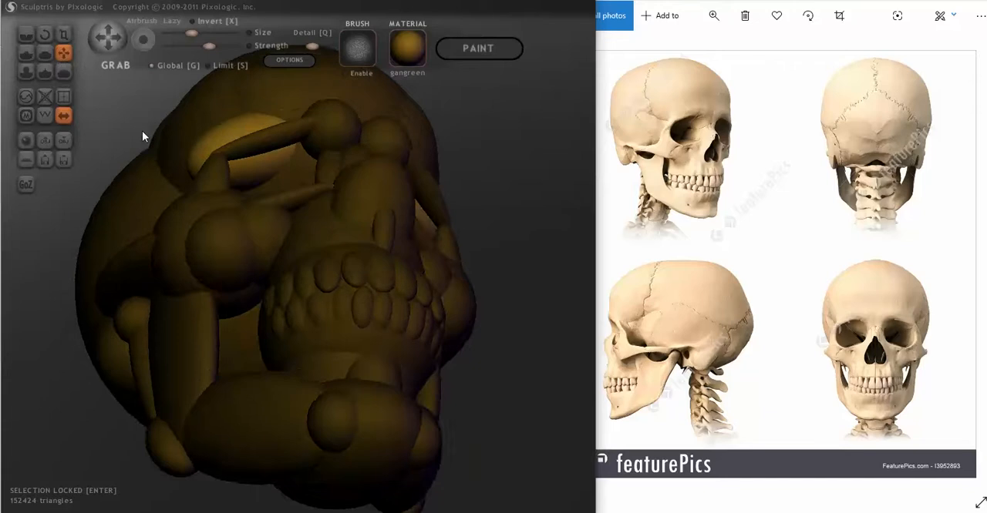
drag(143, 132, 144, 173)
drag(198, 209, 219, 209)
middle_drag(220, 212, 322, 241)
drag(368, 256, 377, 266)
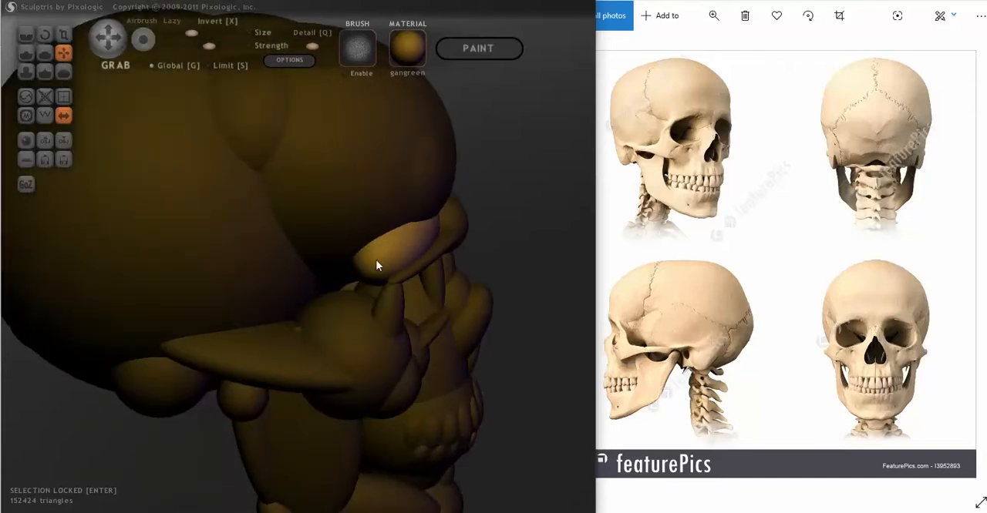
middle_drag(376, 266, 248, 234)
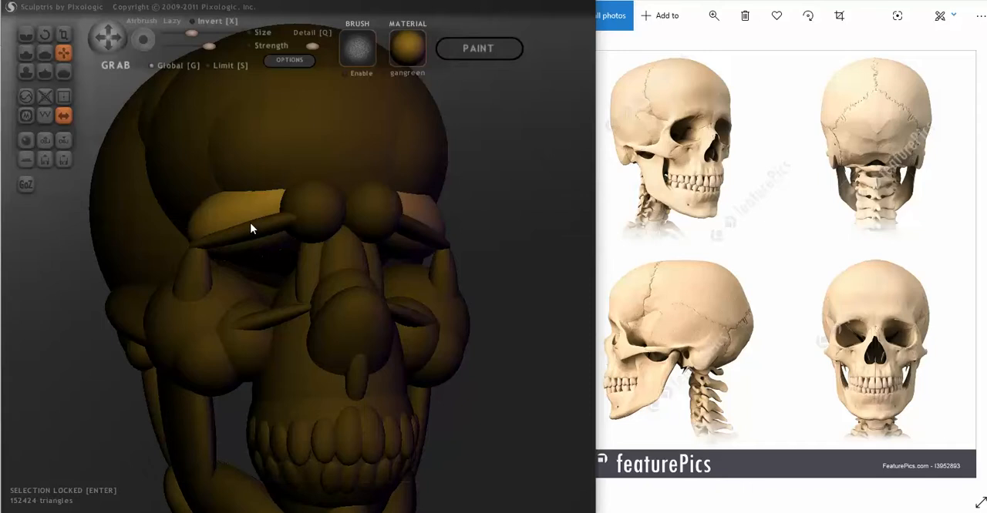
drag(252, 219, 252, 217)
- Rescale the outer brow shapes slightly and shift them forward into the brow ridge with the Grab tool
click(61, 33)
middle_drag(167, 193, 151, 195)
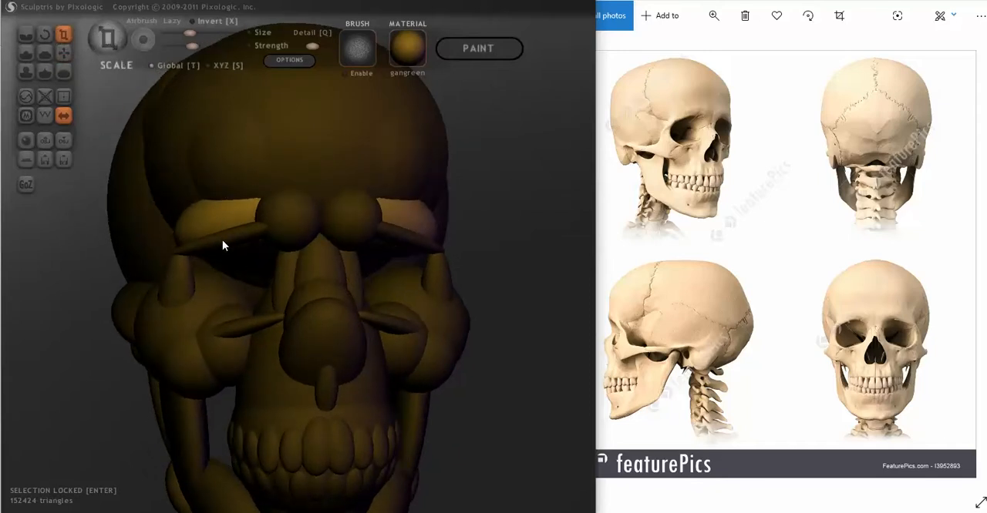
middle_drag(222, 240, 334, 246)
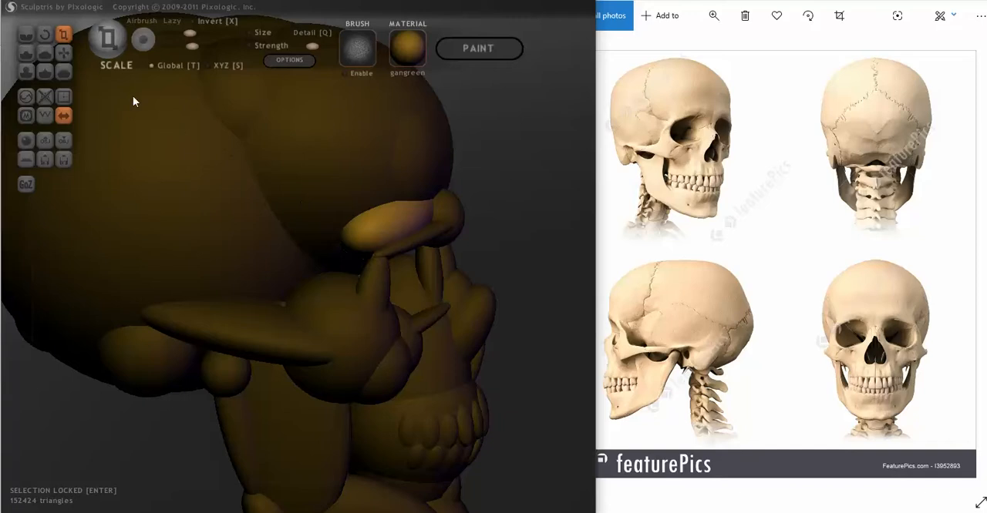
click(64, 53)
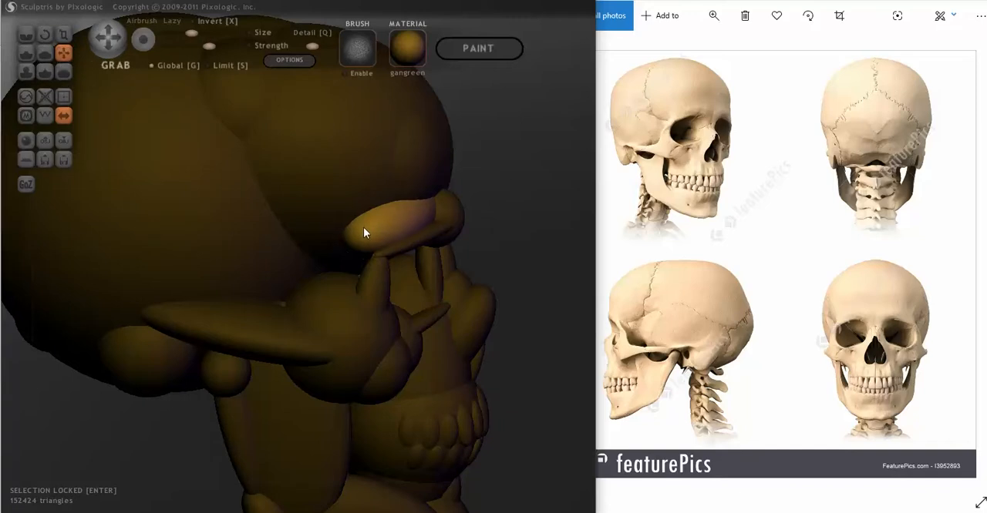
mouse_move(364, 228)
middle_down()
mouse_move(293, 264)
mouse_move(243, 249)
middle_up()
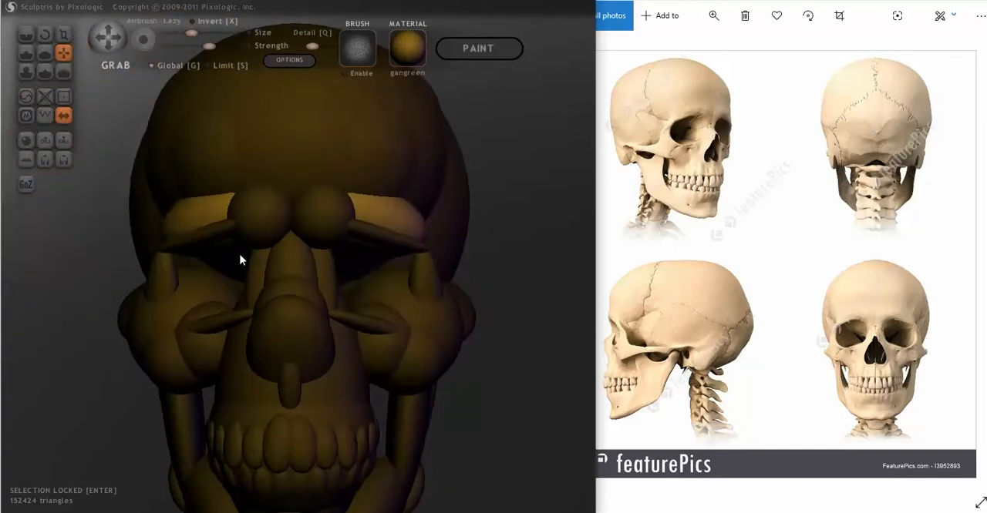
mouse_move(293, 269)
middle_down()
mouse_move(347, 269)
mouse_move(284, 241)
middle_up()
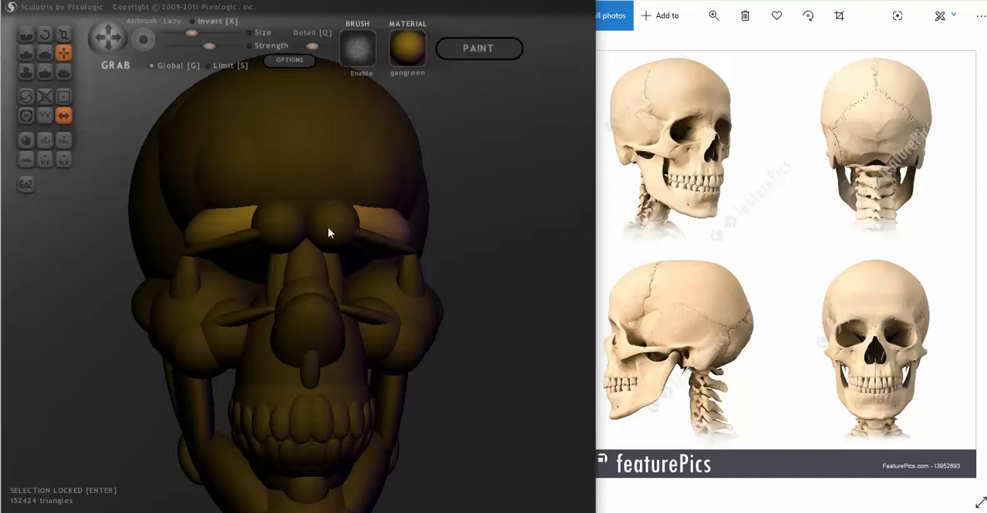
- Release the selection lock and scale the two inner brow balls into narrow upright ovals, using XYZ scaling for the final adjustment
key(Return)
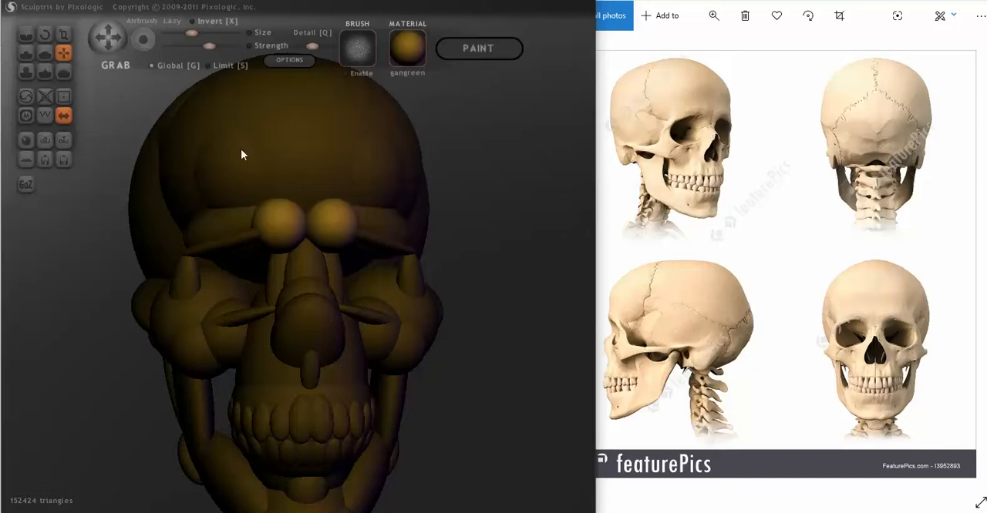
click(59, 42)
click(62, 35)
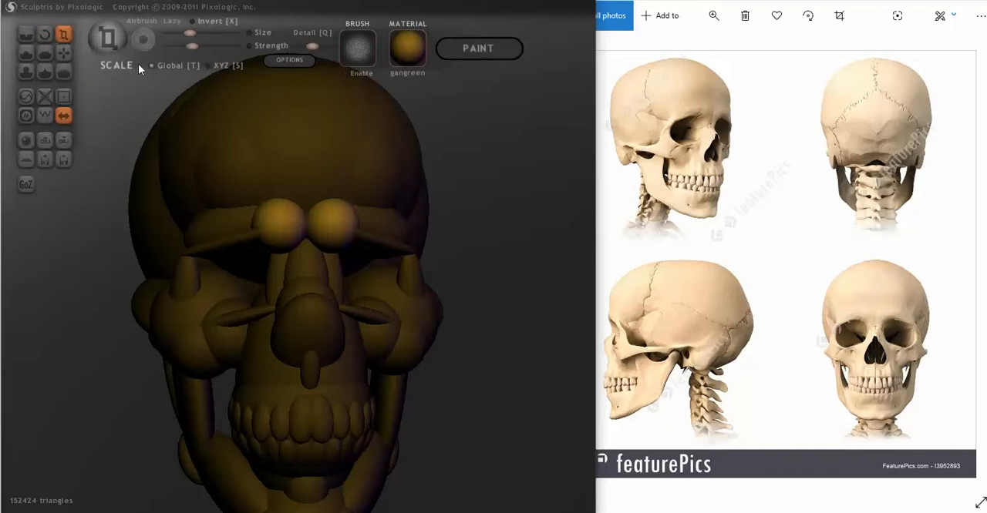
middle_drag(314, 191, 302, 193)
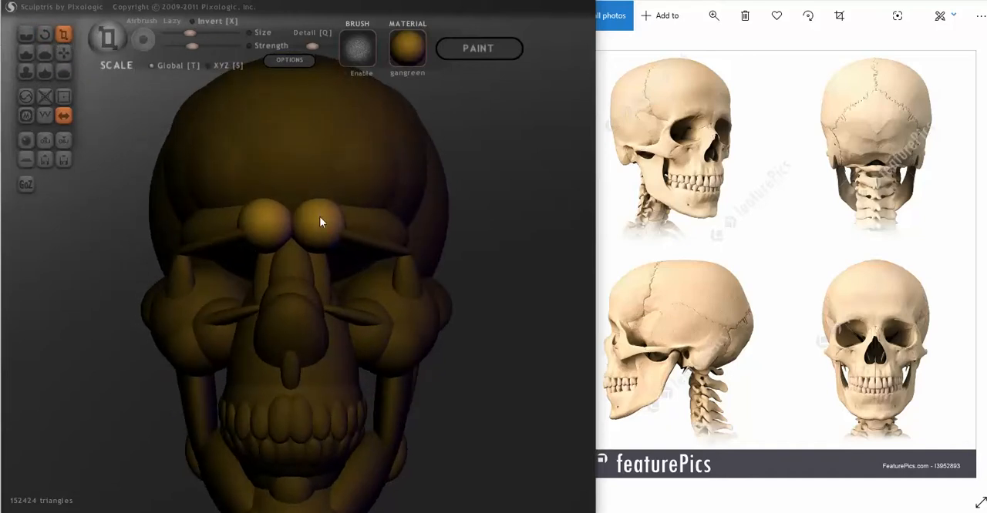
drag(321, 232, 311, 175)
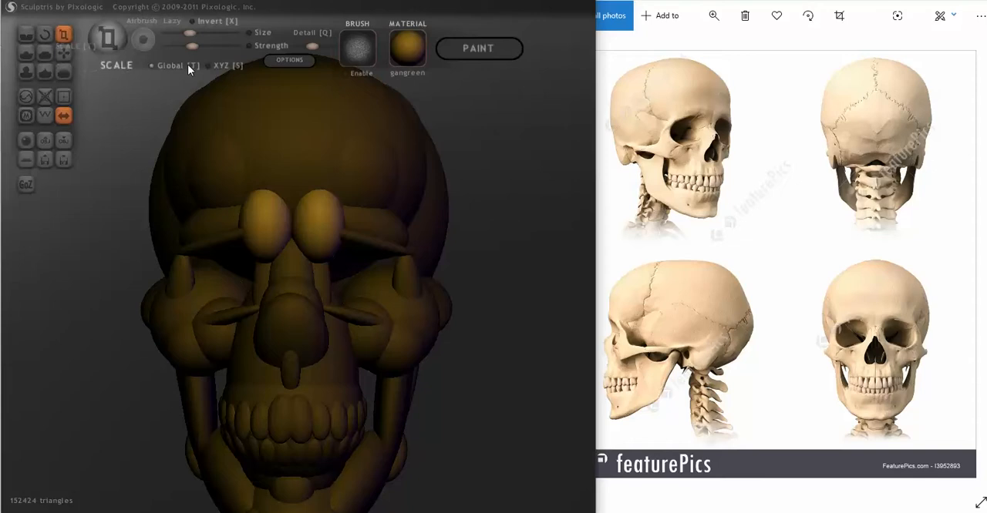
drag(321, 216, 282, 255)
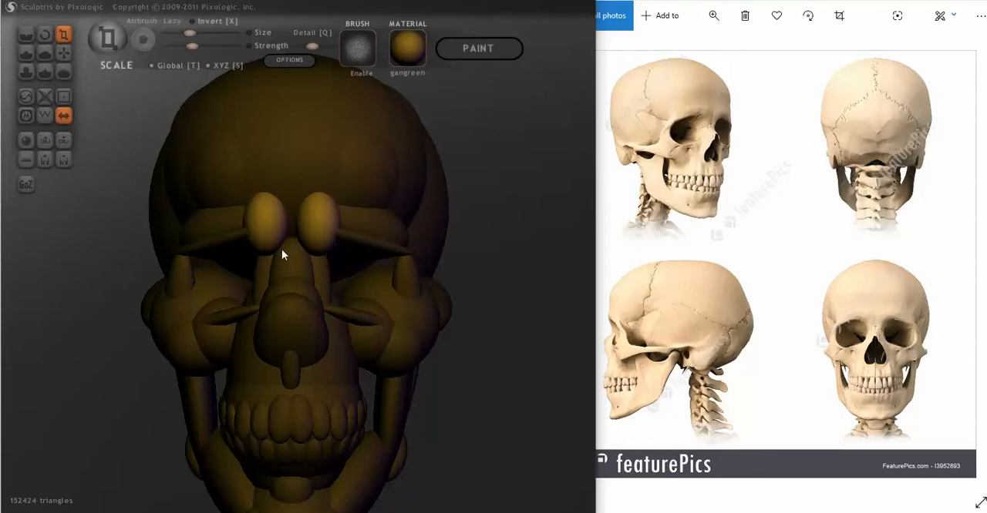
- Rotate the inner brow ovals so their upper ends splay outward from the nasal bridge
click(45, 34)
drag(177, 170, 263, 213)
drag(322, 231, 268, 221)
right_drag(268, 215, 158, 210)
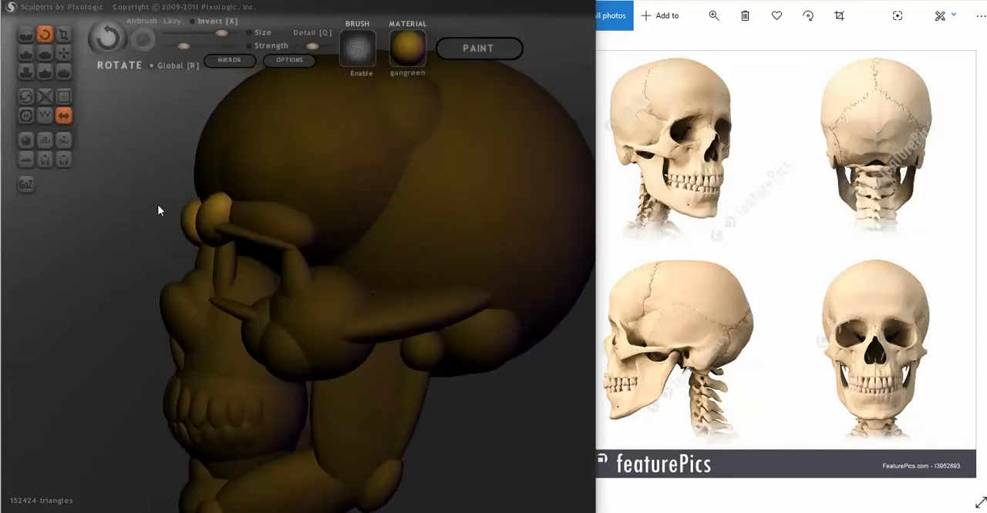
- Reposition the tilted inner brow ovals above the nasal bridge with the Grab tool, adjusting their depth and spacing
click(66, 52)
right_drag(212, 208, 307, 223)
right_drag(216, 203, 92, 198)
right_drag(218, 217, 331, 210)
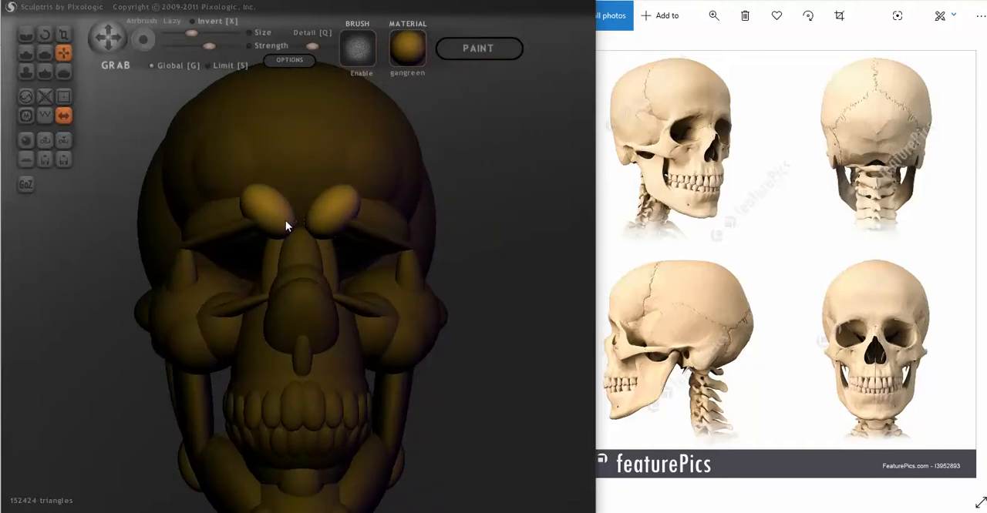
drag(286, 220, 288, 221)
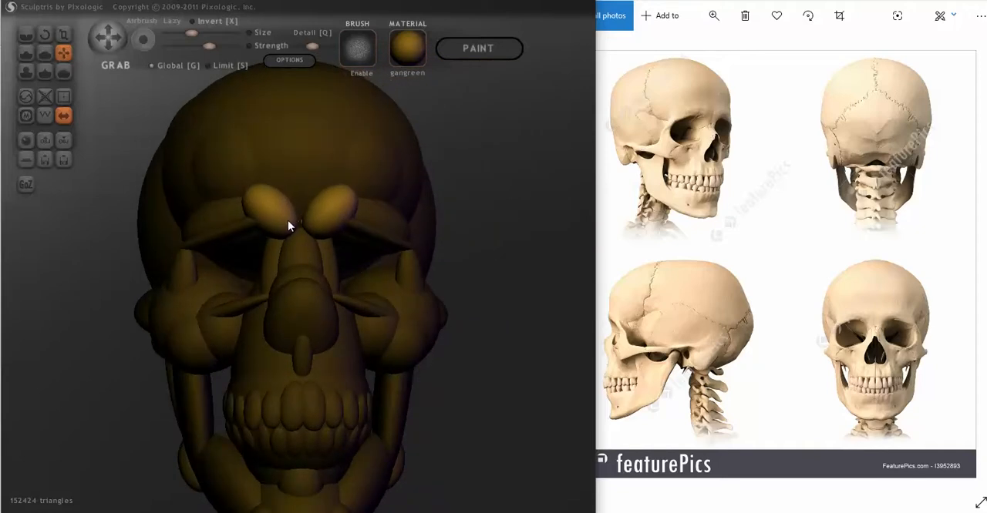
- Move the side bars of the nasal bridge inward and narrow its central piece with the Scale tool
click(274, 262)
right_drag(289, 264, 336, 282)
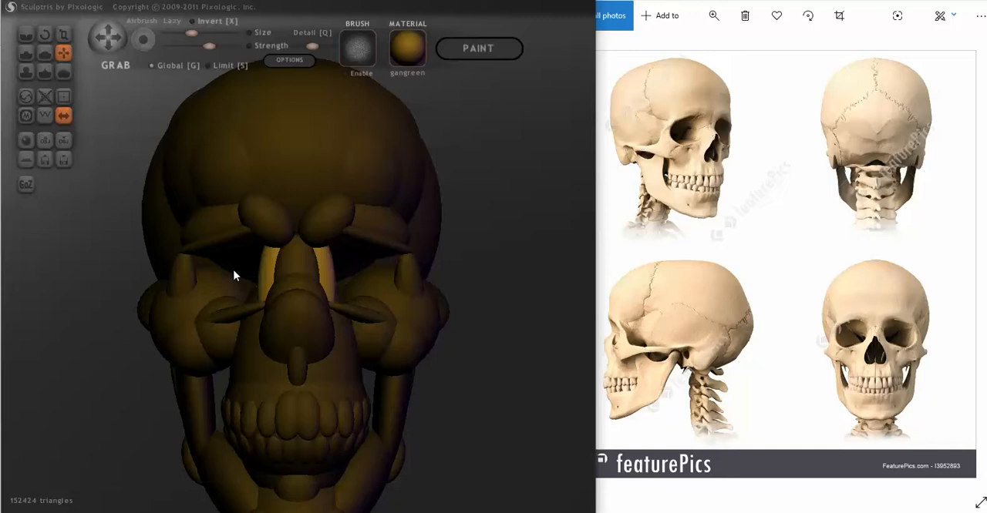
drag(262, 285, 267, 285)
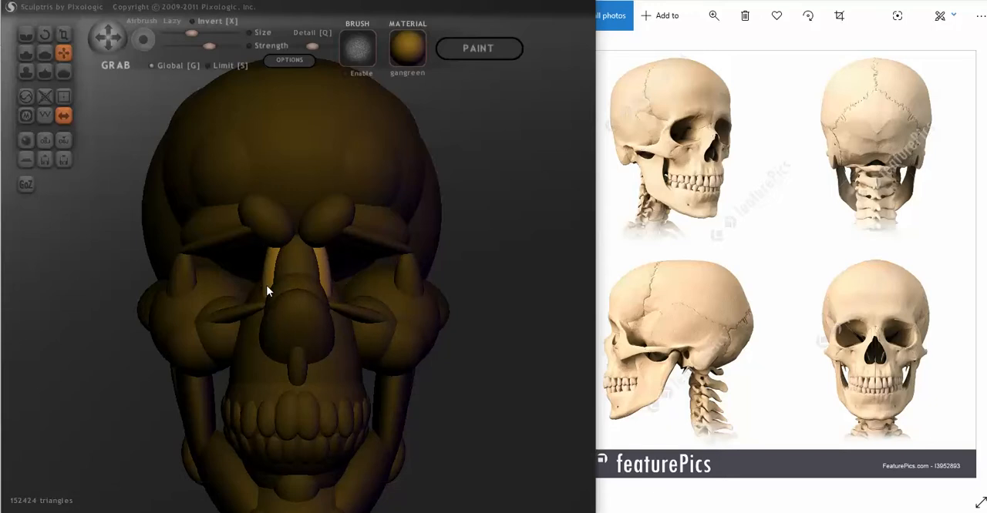
drag(284, 272, 288, 255)
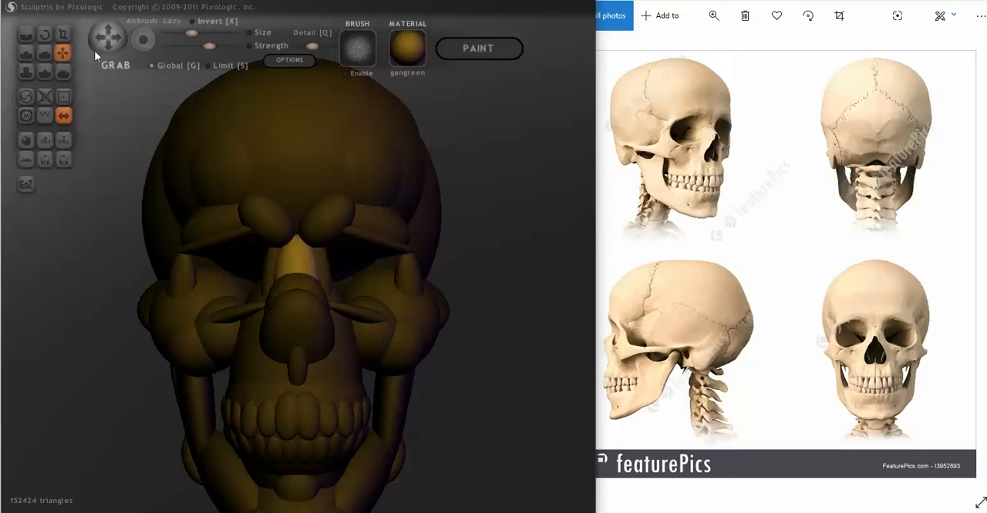
click(64, 35)
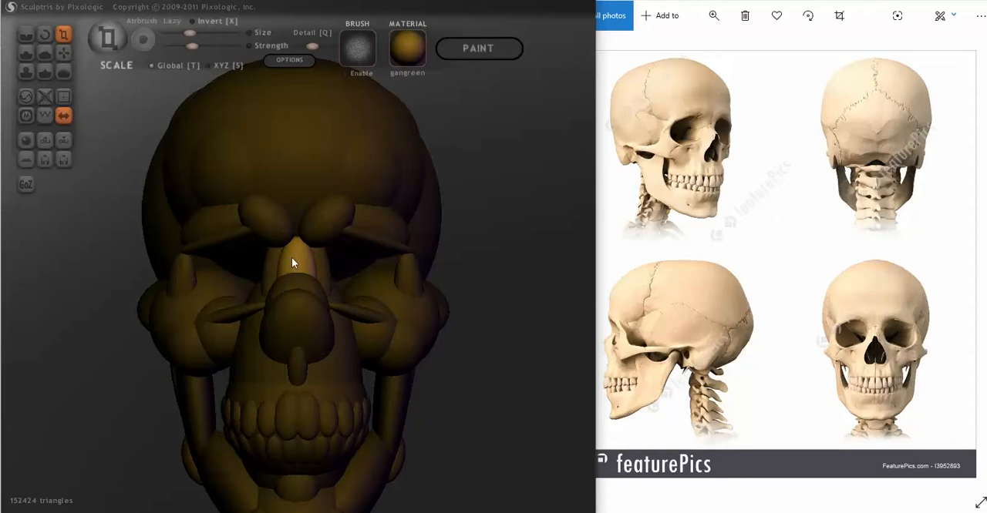
- Add a new sphere on the upper nose below the nasal bridge and shift it into place with the Grab tool
mouse_move(358, 275)
right_down()
mouse_move(240, 278)
mouse_move(371, 272)
mouse_move(170, 281)
mouse_move(179, 280)
right_up()
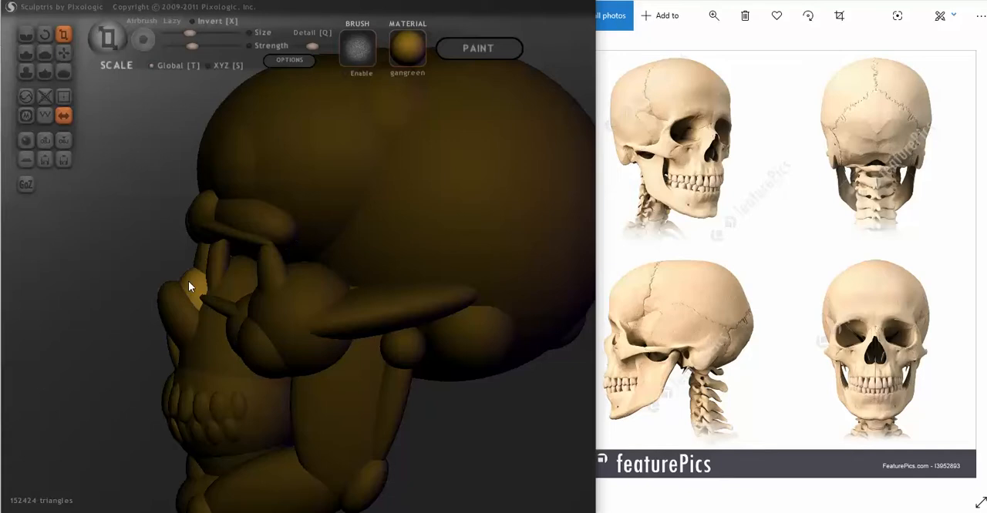
key(3)
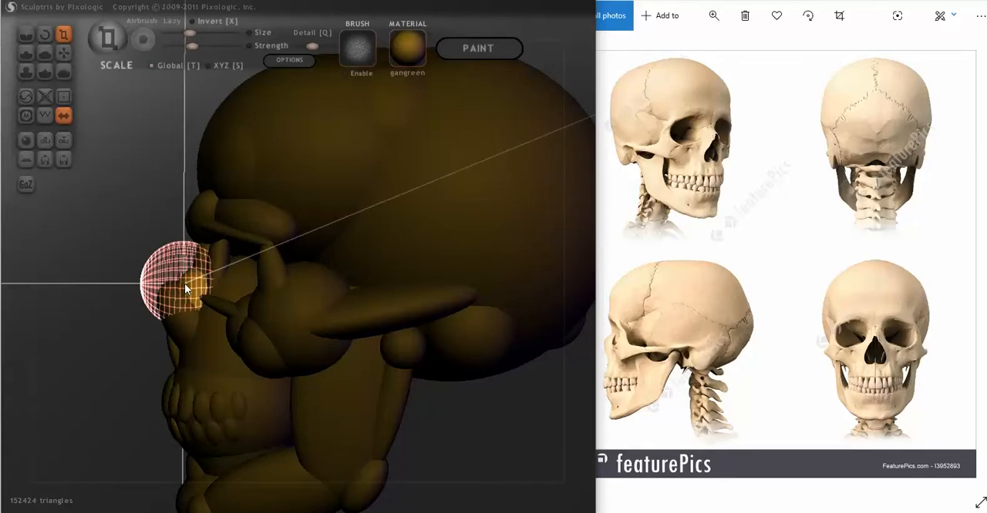
key(g)
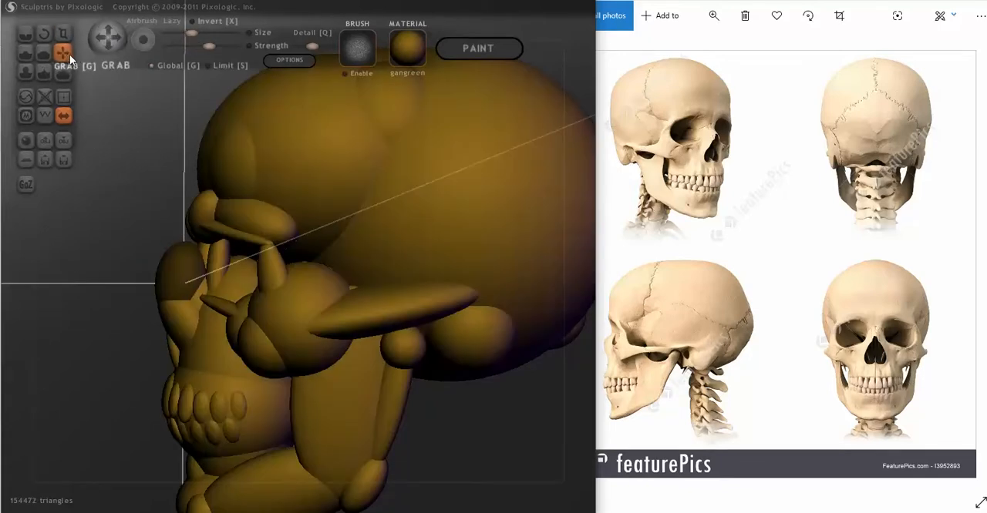
ctrl+click(128, 152)
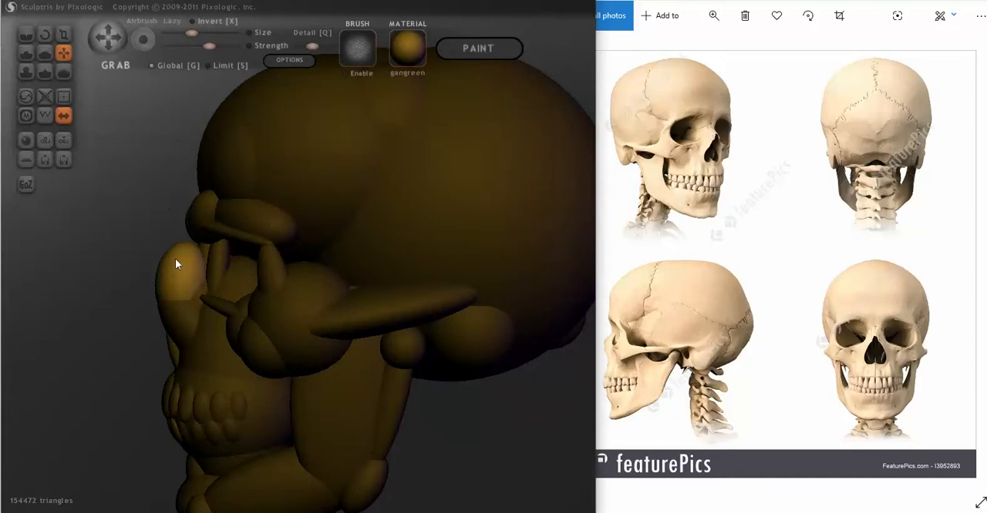
drag(187, 297, 182, 295)
- Rotate the new upper nose ball to follow the nasal slope and settle it into the bridge with the Grab tool
drag(142, 213, 109, 198)
click(44, 36)
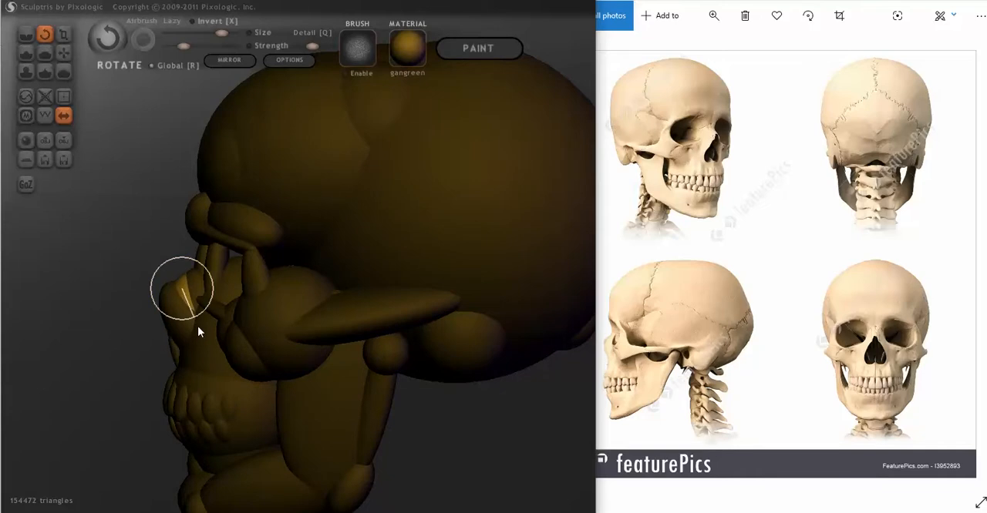
click(64, 52)
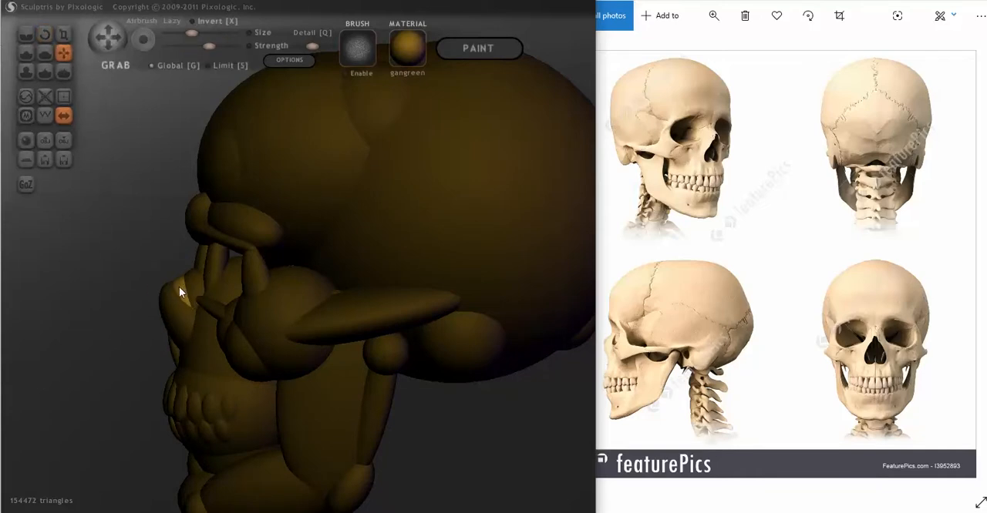
mouse_move(138, 247)
mouse_down()
mouse_move(278, 253)
mouse_move(376, 284)
mouse_up()
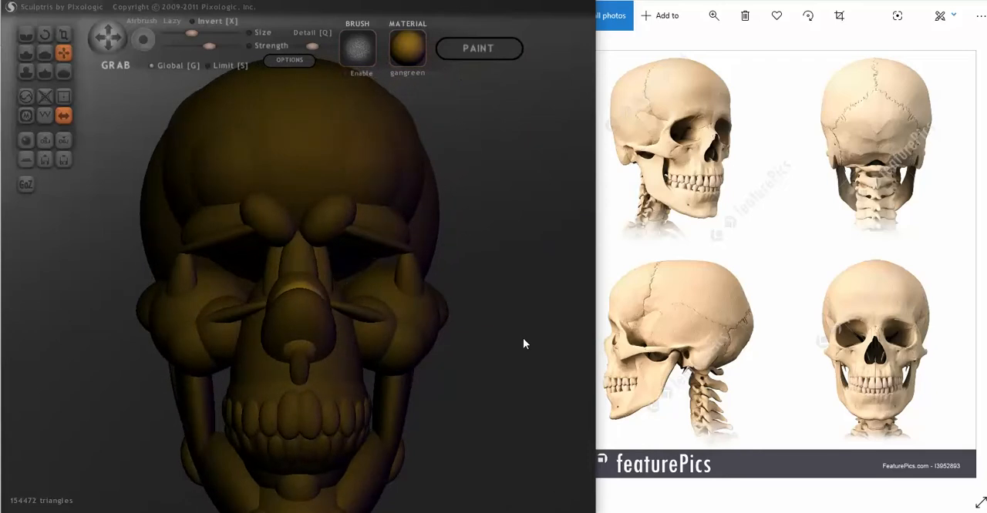
- Add a symmetric pair of spheres at the temples, just behind the outer ends of the brow ridge
mouse_move(526, 346)
mouse_down()
mouse_move(482, 350)
mouse_move(500, 359)
mouse_move(491, 398)
mouse_move(496, 375)
mouse_move(442, 354)
mouse_move(511, 348)
mouse_move(470, 359)
mouse_move(385, 348)
mouse_move(478, 348)
mouse_move(439, 390)
mouse_move(498, 396)
mouse_move(463, 398)
mouse_move(489, 393)
mouse_move(494, 378)
mouse_move(388, 388)
mouse_move(192, 291)
mouse_move(328, 308)
mouse_move(310, 286)
mouse_move(369, 267)
mouse_up()
mouse_move(394, 288)
right_down()
mouse_move(231, 289)
mouse_move(242, 317)
mouse_move(223, 304)
mouse_move(286, 269)
mouse_move(375, 165)
mouse_move(457, 201)
mouse_move(379, 207)
mouse_move(236, 276)
mouse_move(193, 280)
mouse_move(430, 326)
mouse_move(334, 343)
mouse_move(284, 334)
mouse_move(388, 322)
mouse_move(441, 329)
mouse_move(308, 326)
mouse_move(322, 321)
right_up()
right_drag(261, 342, 325, 351)
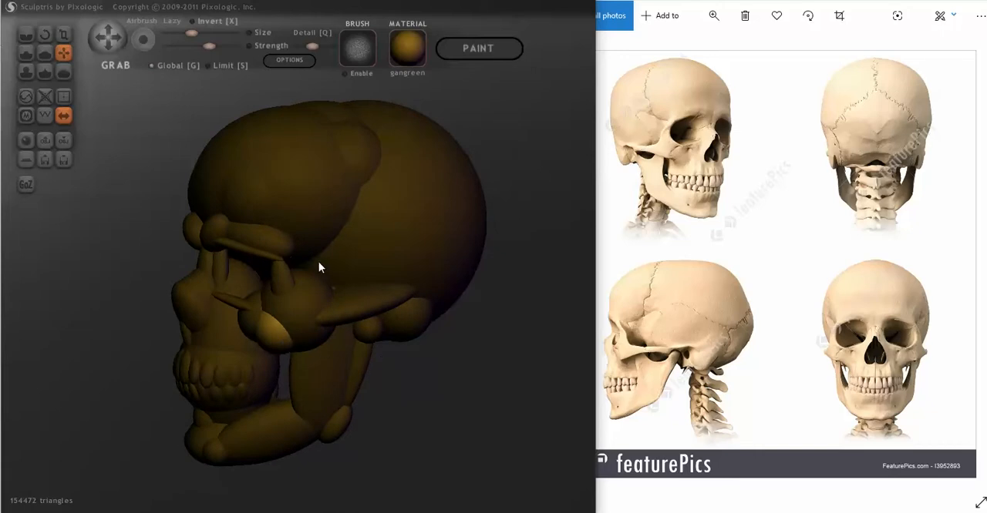
drag(316, 261, 304, 263)
mouse_move(332, 299)
right_down()
mouse_move(282, 296)
mouse_move(287, 306)
mouse_move(266, 287)
right_up()
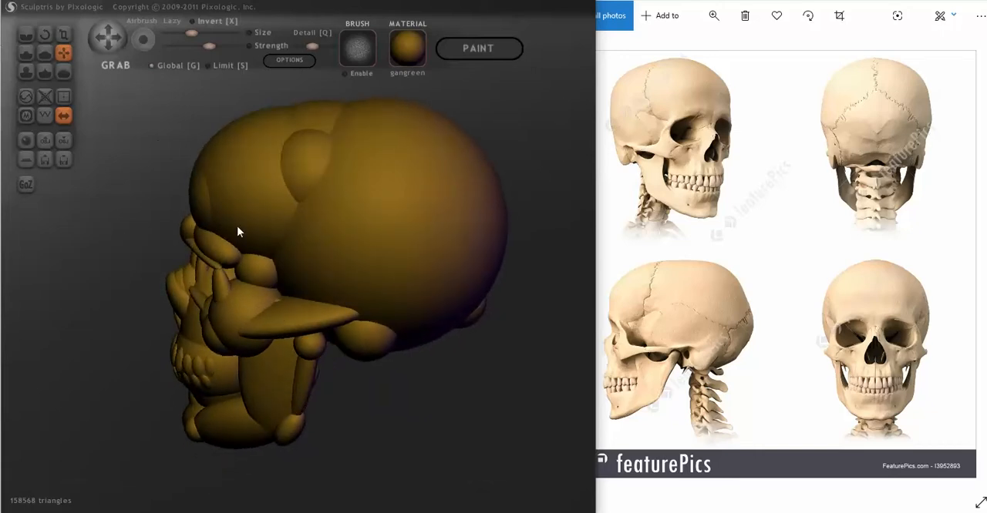
key(Insert)
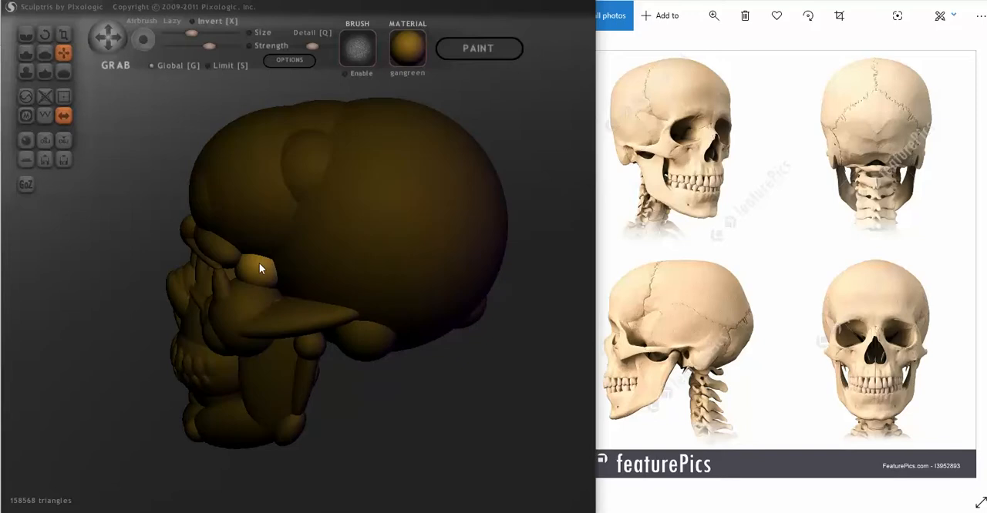
right_drag(243, 270, 419, 256)
- Scale the temple balls and move them with the Grab tool into the outer walls of the eye sockets
click(63, 34)
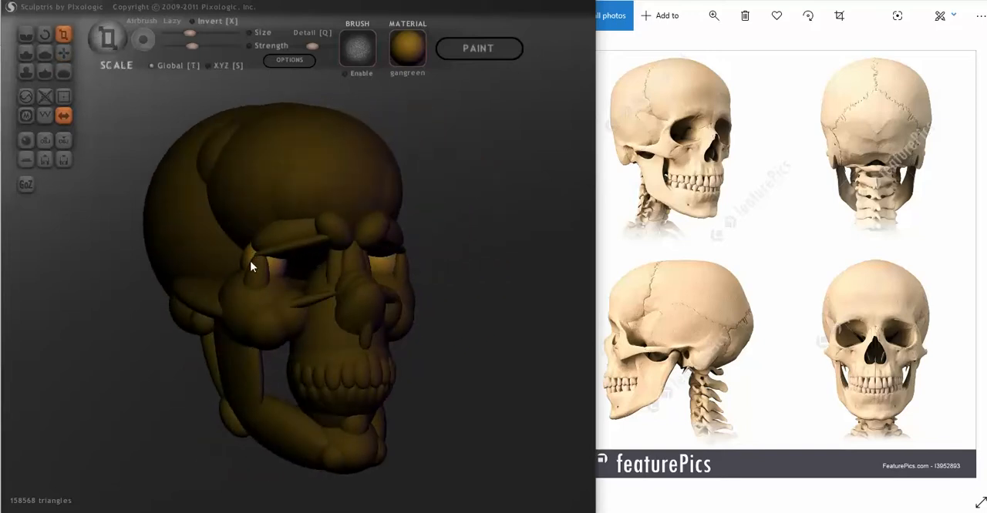
mouse_move(165, 265)
right_down()
mouse_move(247, 262)
mouse_move(195, 254)
right_up()
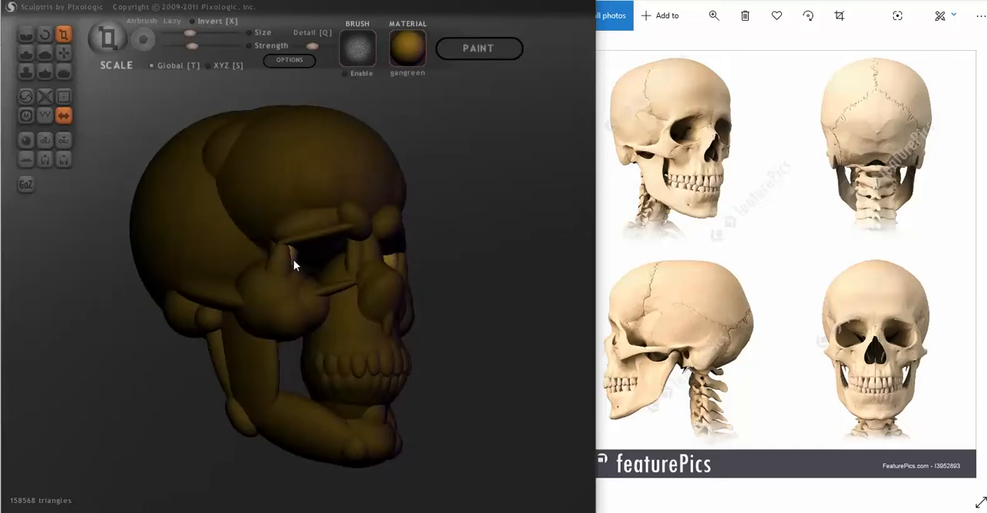
click(63, 52)
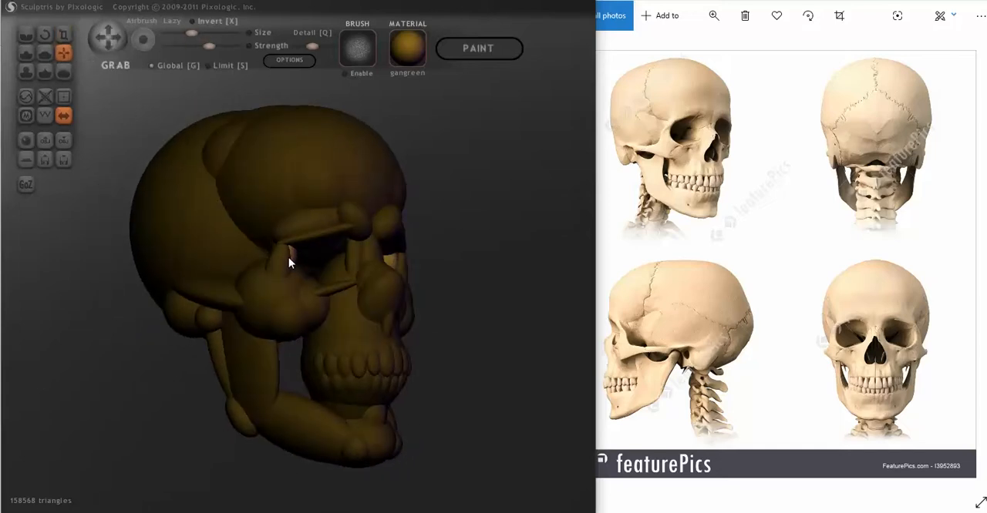
mouse_move(286, 259)
right_down()
mouse_move(214, 273)
mouse_move(254, 284)
mouse_move(272, 302)
mouse_move(266, 278)
mouse_move(282, 272)
mouse_move(253, 274)
mouse_move(321, 286)
mouse_move(364, 277)
mouse_move(187, 276)
mouse_move(218, 322)
mouse_move(254, 311)
mouse_move(262, 282)
mouse_move(270, 288)
right_up()
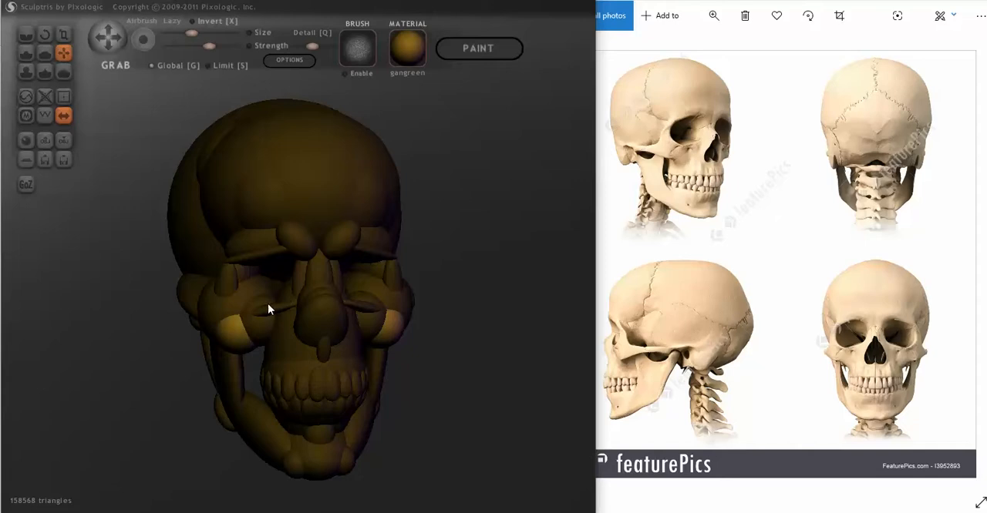
- Add further symmetric spheres inside the eye sockets to start filling the inner walls beside the nasal bridge
key(1)
mouse_move(276, 288)
mouse_down()
mouse_move(282, 299)
mouse_move(275, 280)
mouse_up()
mouse_move(259, 293)
right_down()
mouse_move(280, 314)
mouse_move(300, 303)
right_up()
mouse_move(325, 260)
right_down()
mouse_move(319, 272)
mouse_move(357, 279)
mouse_move(392, 259)
mouse_move(382, 236)
mouse_move(359, 234)
mouse_move(302, 288)
mouse_move(186, 288)
mouse_move(242, 296)
mouse_move(258, 311)
mouse_move(315, 293)
mouse_move(300, 279)
mouse_move(330, 267)
mouse_move(353, 296)
right_up()
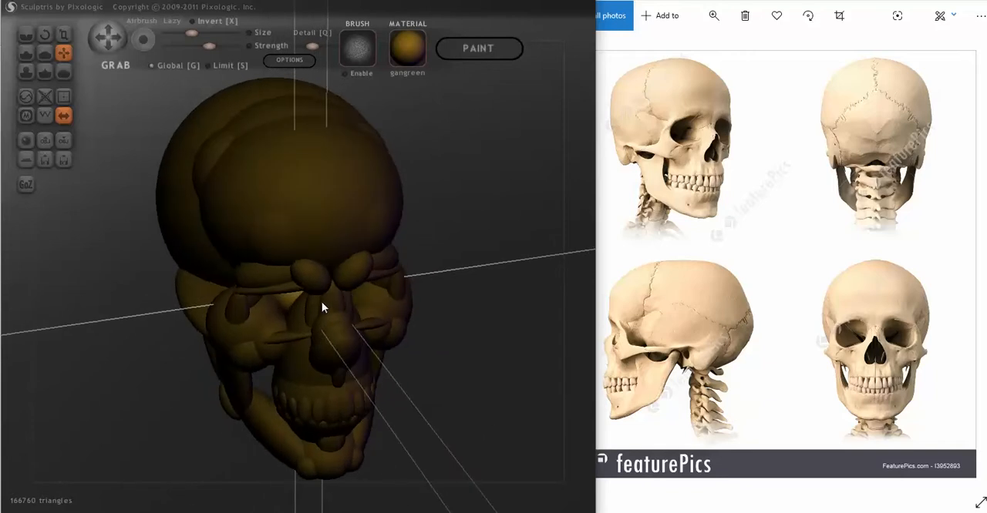
mouse_move(297, 306)
right_down()
mouse_move(304, 266)
mouse_move(342, 260)
mouse_move(365, 279)
right_up()
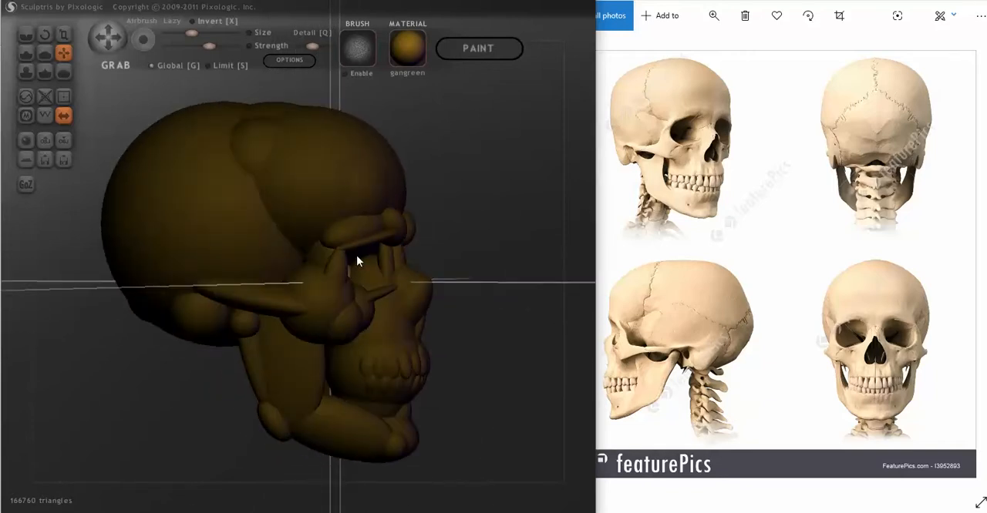
- Add another symmetric pair of spheres in the eye sockets and push them deeper with the Grab tool
right_drag(356, 256, 251, 245)
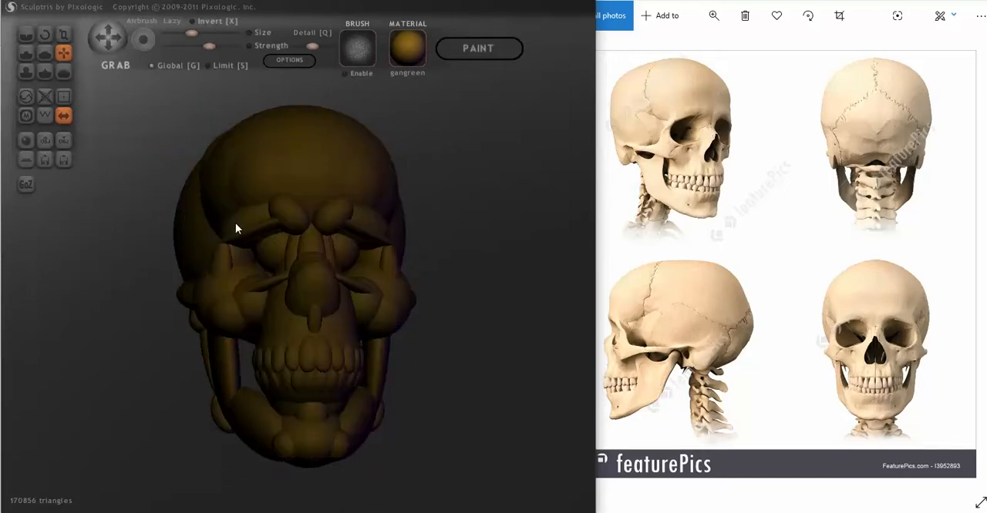
right_drag(262, 260, 229, 270)
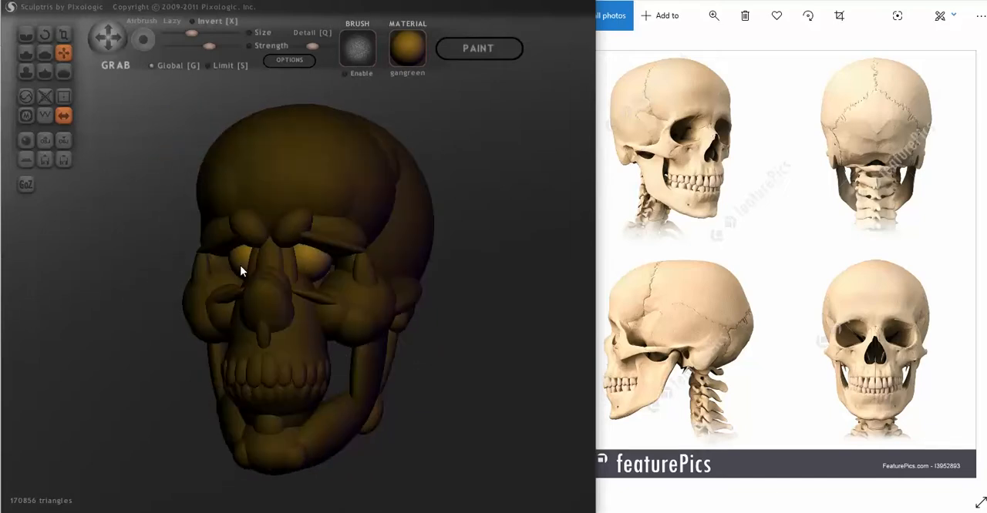
right_drag(273, 274, 296, 272)
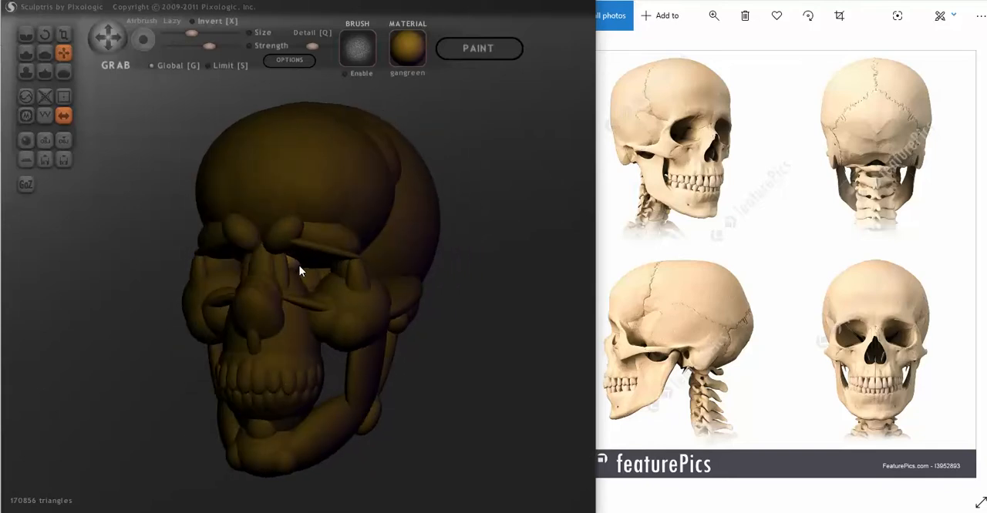
- Adjust the size of the balls deep inside the eye sockets with the Scale tool
click(65, 34)
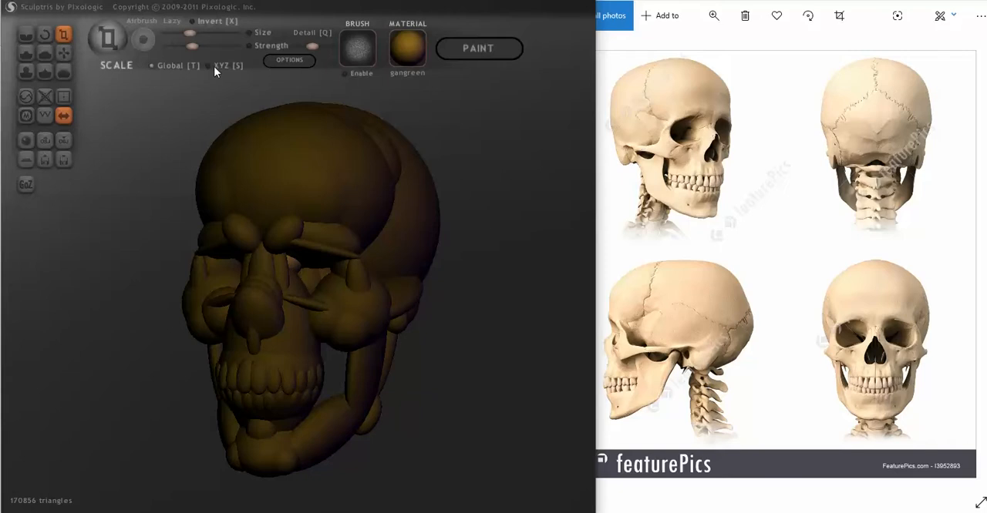
right_drag(254, 323, 177, 316)
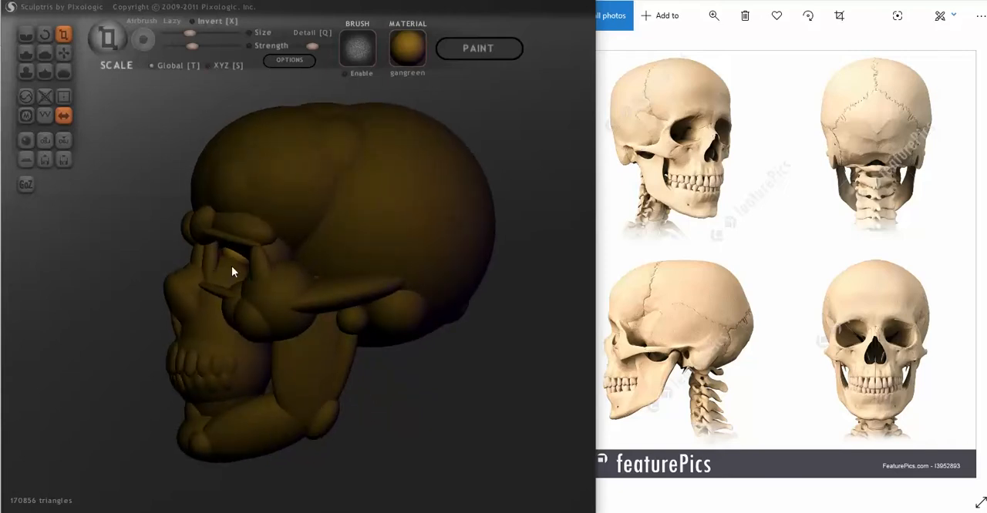
mouse_move(194, 298)
right_down()
mouse_move(344, 309)
mouse_move(359, 341)
mouse_move(315, 359)
mouse_move(324, 357)
mouse_move(315, 316)
mouse_move(287, 280)
mouse_move(327, 311)
mouse_move(176, 311)
mouse_move(153, 321)
mouse_move(306, 316)
mouse_move(220, 306)
right_up()
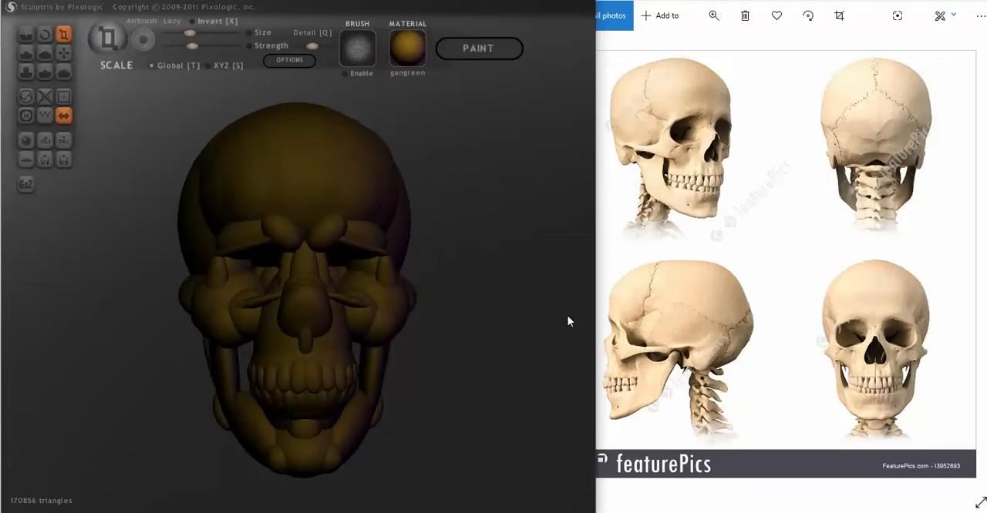
- Add a symmetric pair of small spheres on the cheekbones at the lower outer edges of the eye sockets
right_drag(493, 341, 522, 350)
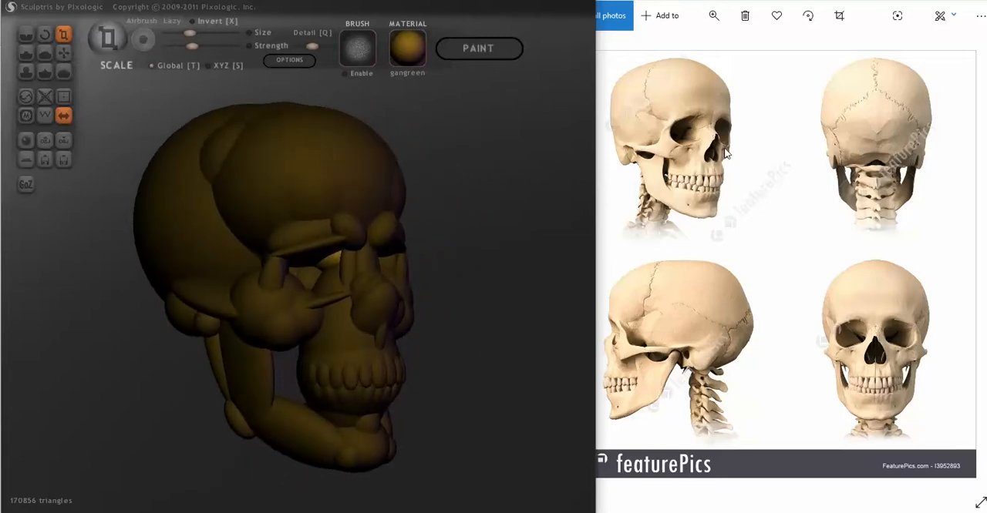
mouse_move(485, 306)
right_down()
mouse_move(417, 303)
mouse_move(473, 308)
mouse_move(323, 419)
right_up()
drag(303, 465, 312, 458)
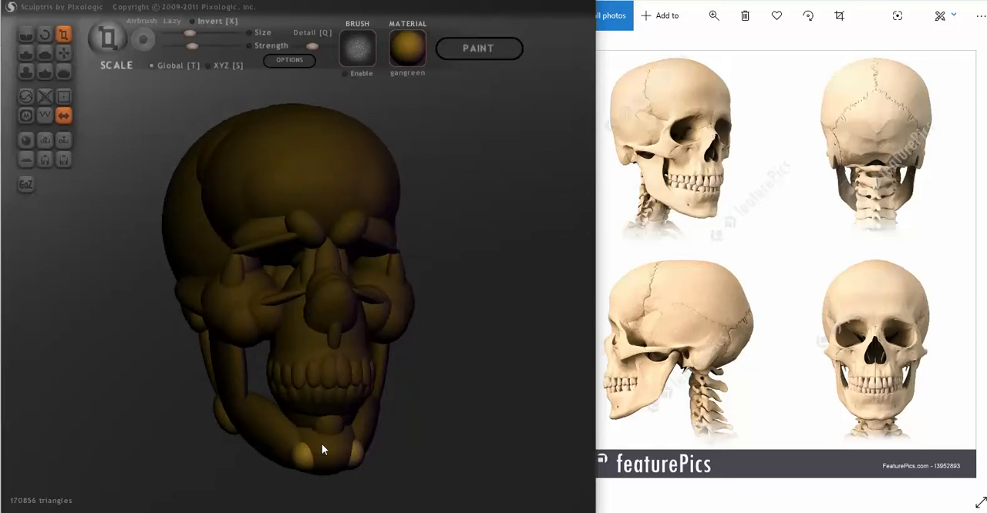
key(g)
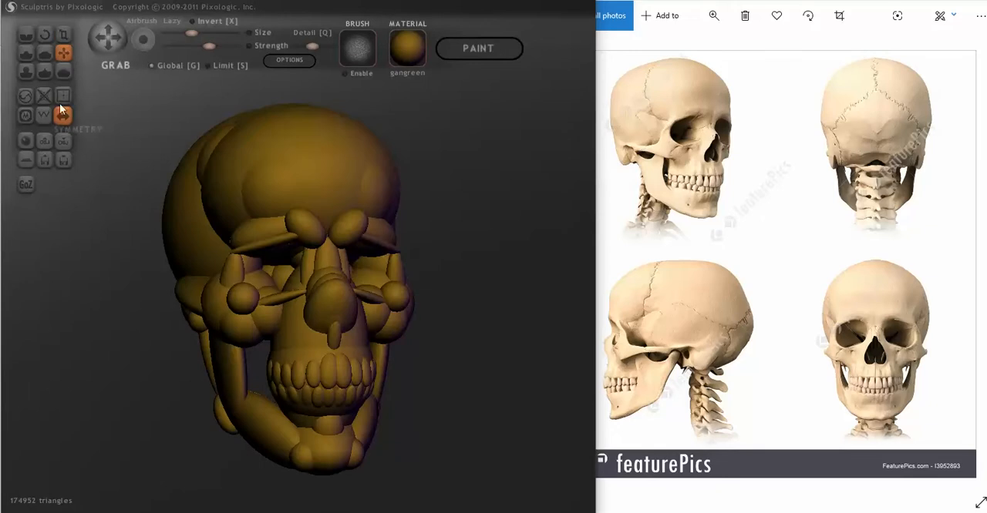
- Flatten the new cheekbone balls into thin horizontal ovals with the Scale tool
click(63, 34)
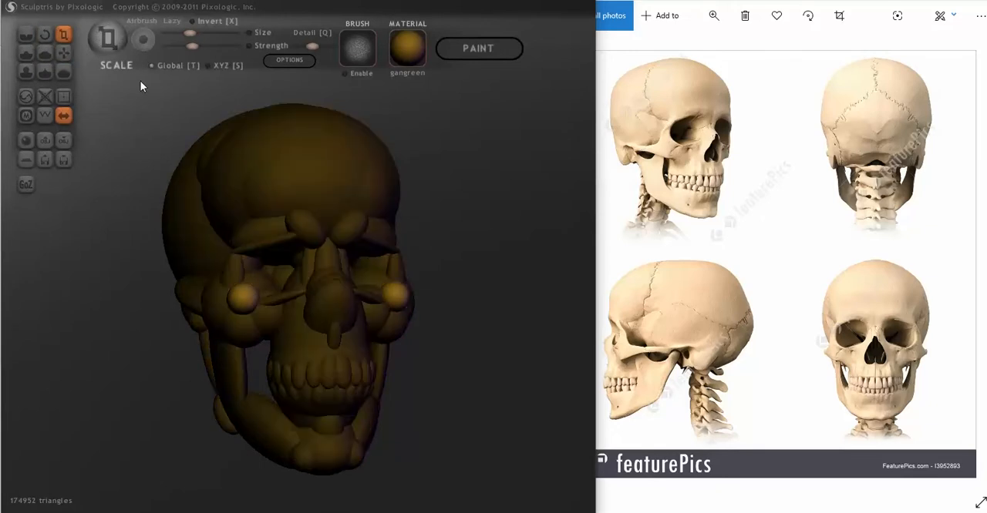
drag(244, 293, 202, 404)
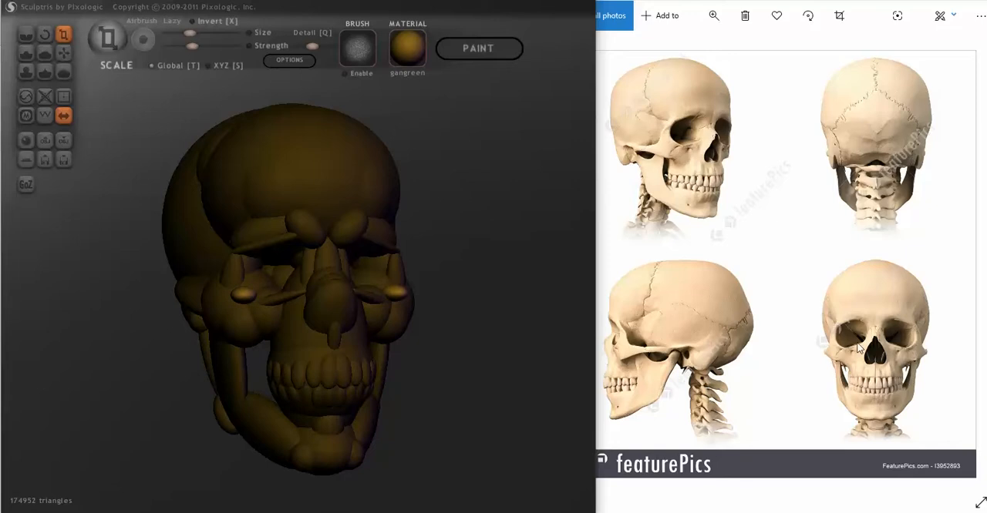
mouse_move(544, 376)
mouse_down()
mouse_move(551, 403)
mouse_move(588, 450)
mouse_up()
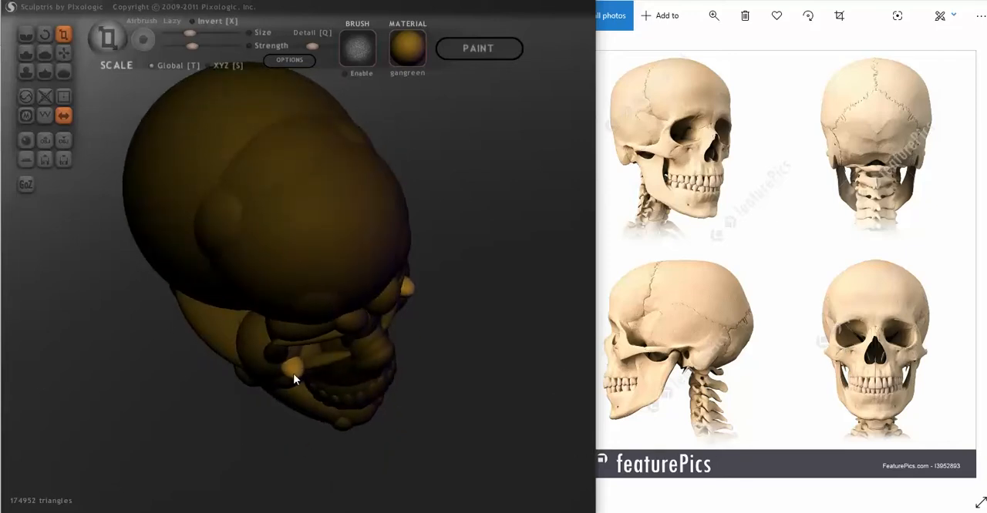
- Rotate the flattened cheekbone ovals to follow the curve of the lower eye socket rims
drag(293, 373, 200, 200)
click(44, 34)
drag(108, 150, 118, 120)
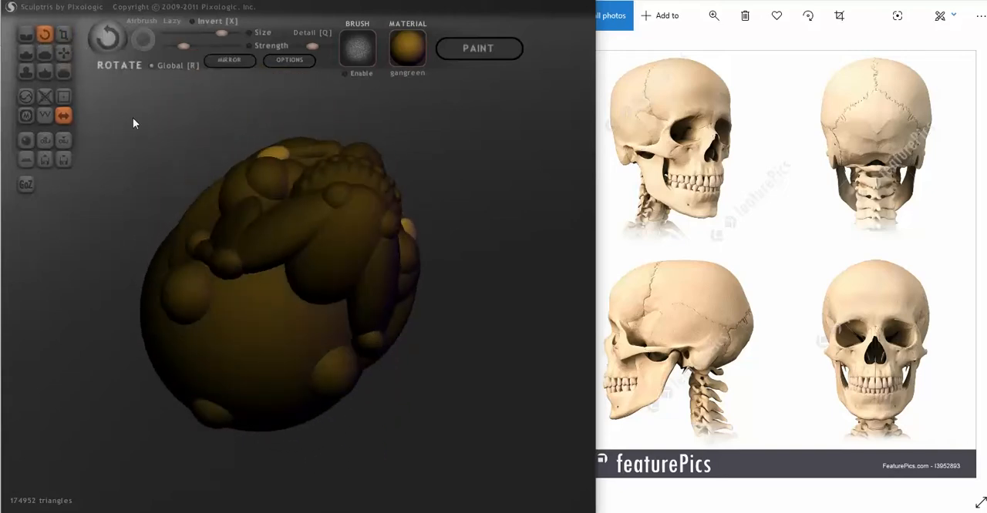
mouse_move(278, 155)
mouse_down()
mouse_move(253, 181)
mouse_move(237, 167)
mouse_up()
mouse_move(204, 162)
mouse_down()
mouse_move(214, 212)
mouse_move(198, 299)
mouse_move(213, 326)
mouse_move(170, 346)
mouse_move(409, 309)
mouse_move(403, 223)
mouse_move(390, 202)
mouse_move(419, 214)
mouse_up()
- Move the rotated ovals against the cheekbones with the Grab tool so they line the lower outer socket rims
click(63, 53)
drag(146, 131, 1, 274)
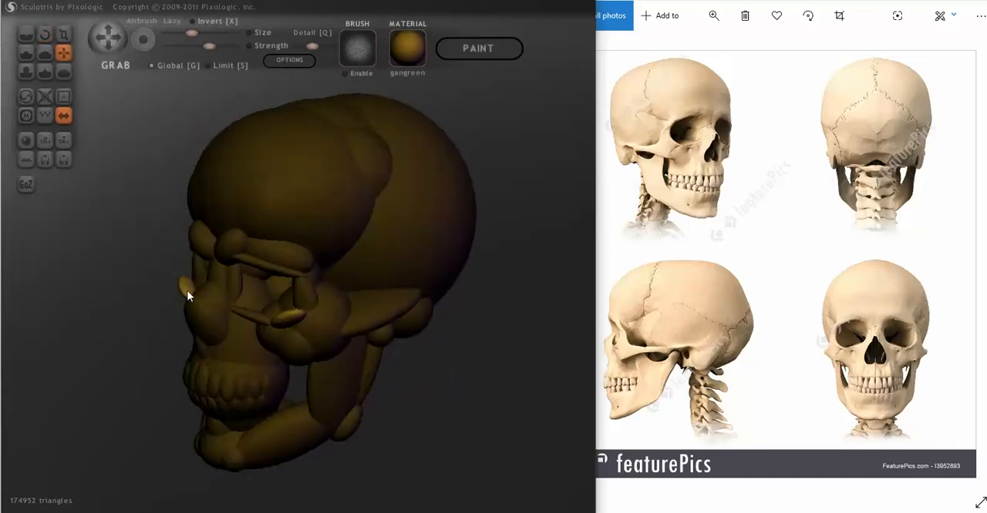
drag(189, 289, 198, 294)
right_drag(198, 293, 253, 276)
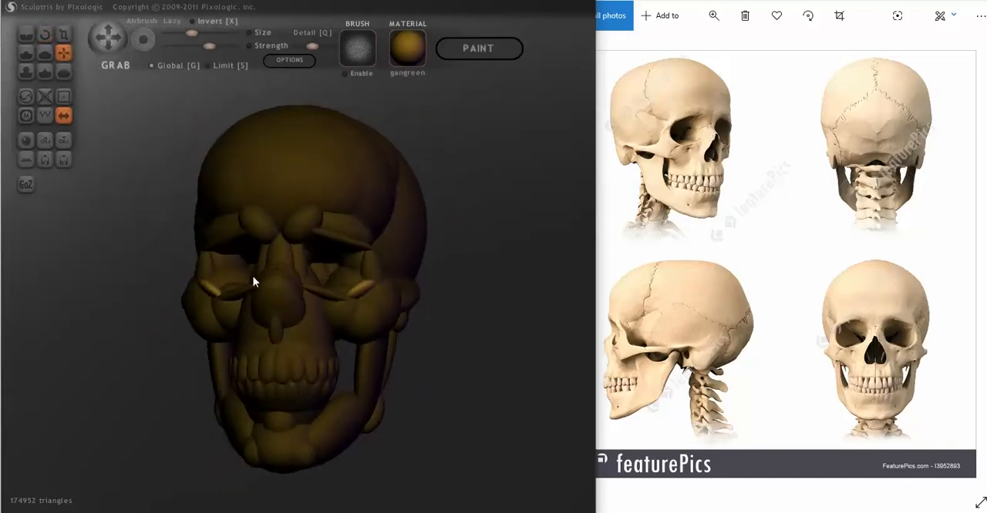
mouse_move(363, 291)
right_down()
mouse_move(281, 328)
mouse_move(249, 325)
mouse_move(266, 258)
mouse_move(253, 244)
right_up()
- Refine the proportions of the lower socket rim ovals with the Scale tool
scroll(248, 324, up, 3)
click(63, 34)
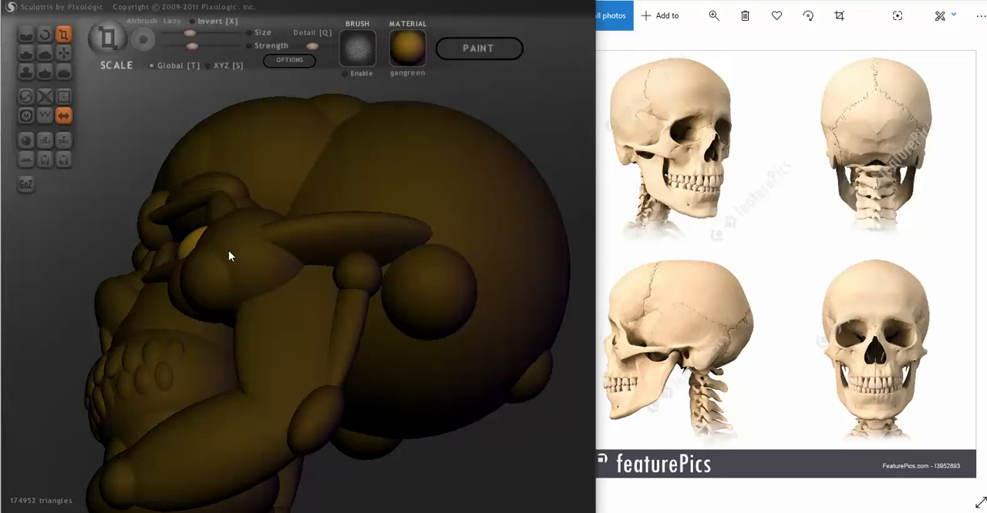
mouse_move(229, 251)
right_down()
mouse_move(245, 283)
mouse_move(302, 325)
right_up()
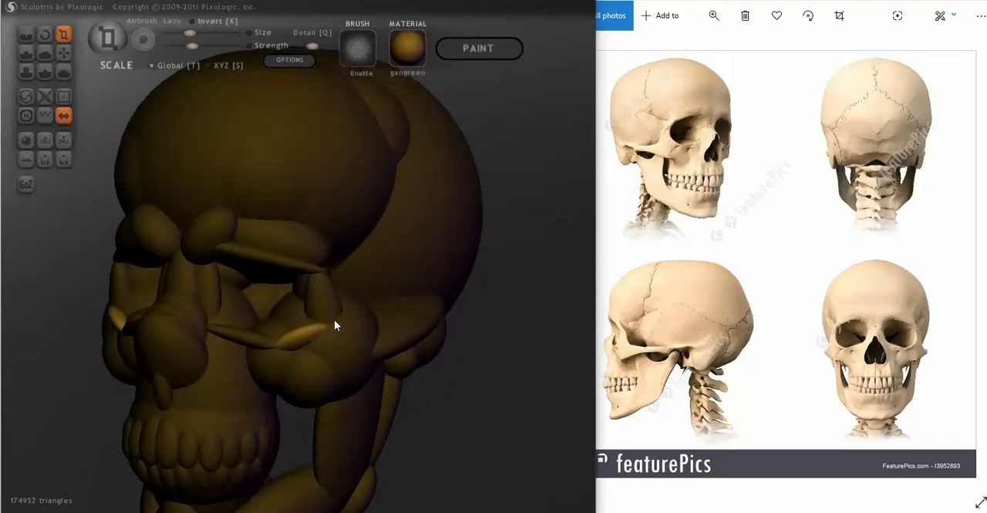
- Tilt the lower outer socket rim ovals with the Rotate tool and nudge them against the cheekbones with the Grab tool
click(63, 52)
right_drag(106, 134, 188, 162)
click(45, 35)
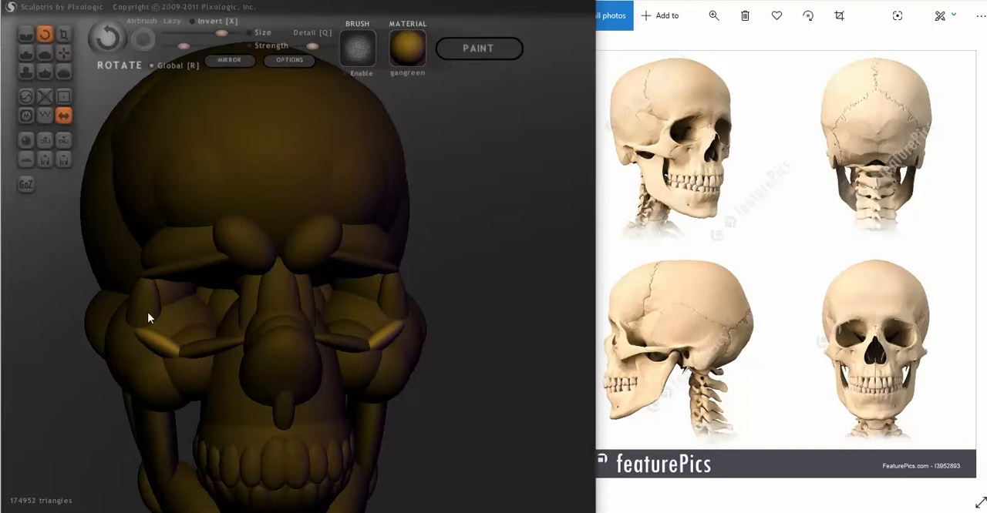
drag(136, 363, 127, 364)
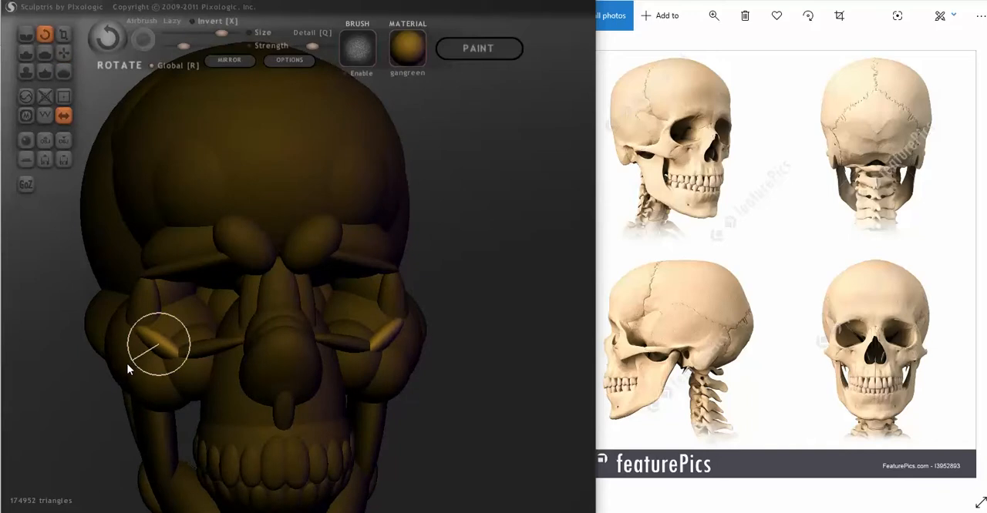
click(64, 53)
right_drag(175, 282, 340, 367)
mouse_move(356, 336)
right_down()
mouse_move(375, 360)
mouse_move(423, 379)
mouse_move(392, 379)
mouse_move(363, 349)
right_up()
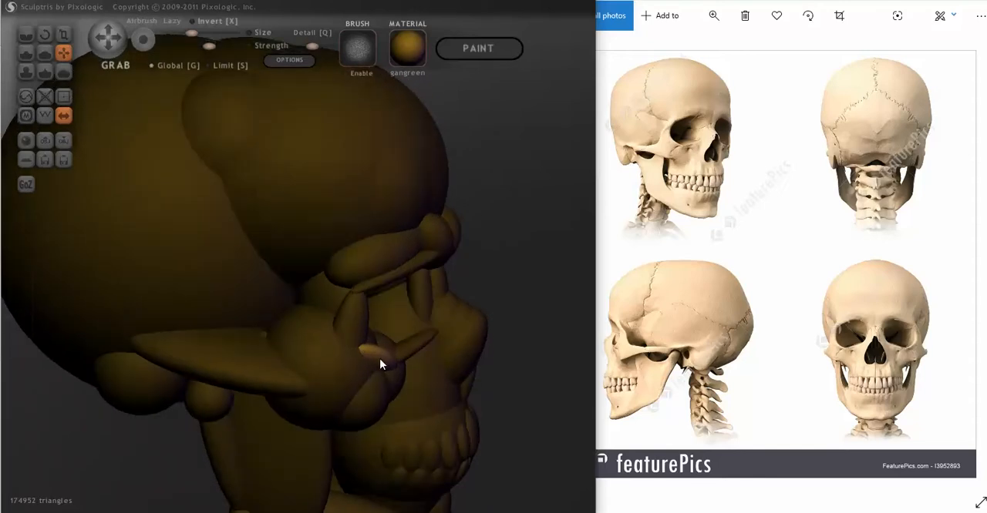
- Lengthen the lower outer rim ovals with the Scale tool and angle them down to meet the inner rim ovals
right_drag(368, 364, 193, 357)
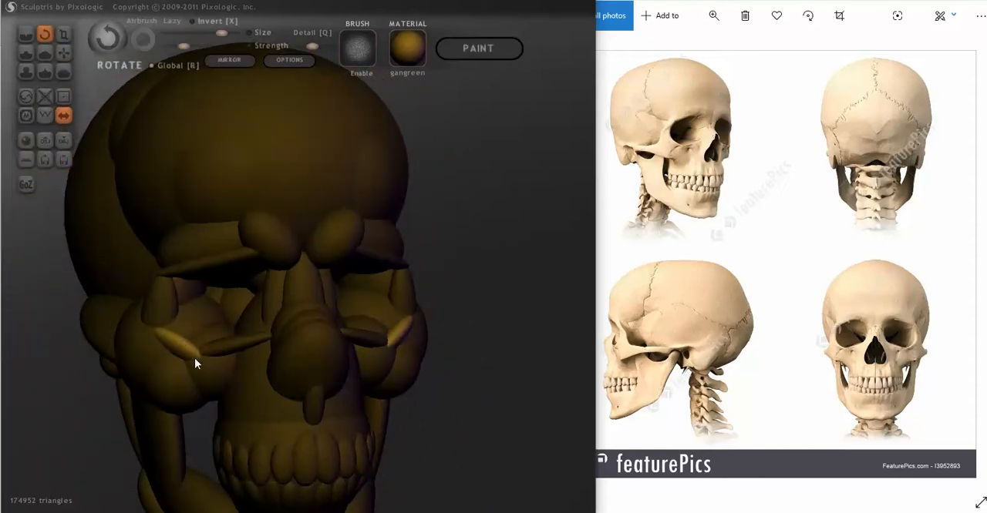
mouse_move(191, 357)
mouse_down()
mouse_move(234, 387)
mouse_move(230, 380)
mouse_up()
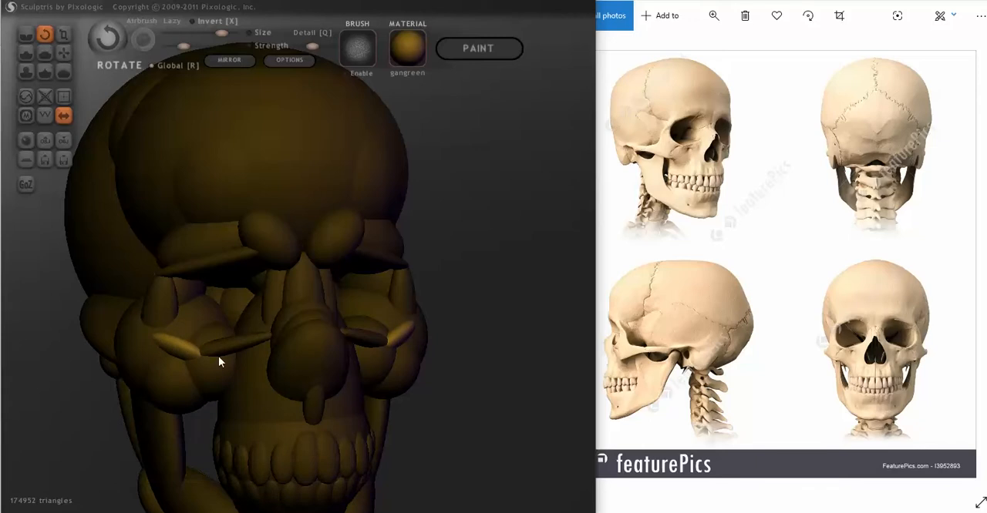
click(63, 32)
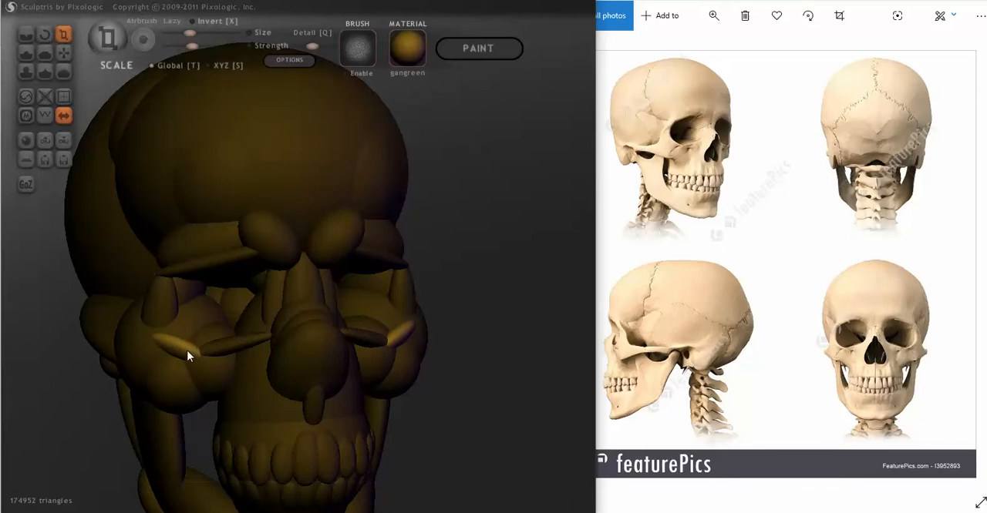
drag(166, 343, 222, 361)
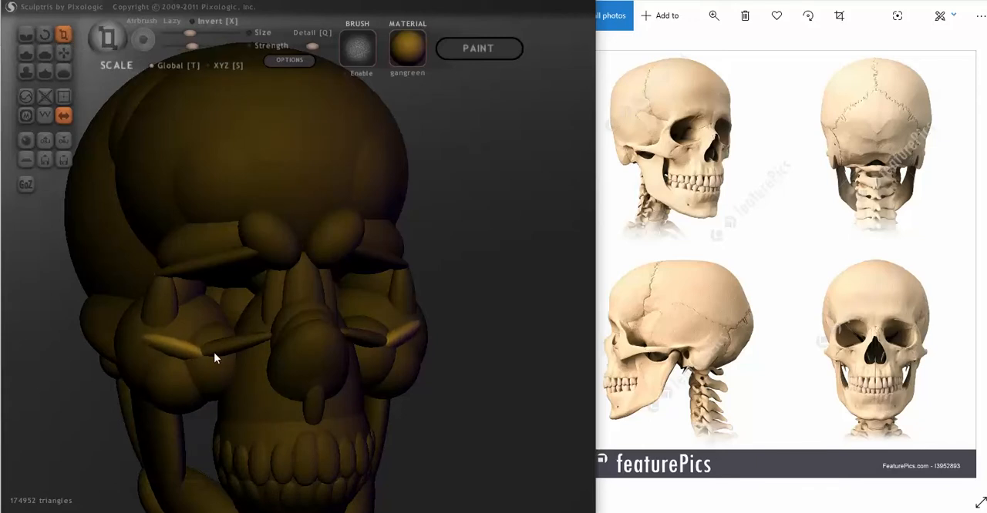
click(46, 30)
drag(195, 354, 164, 378)
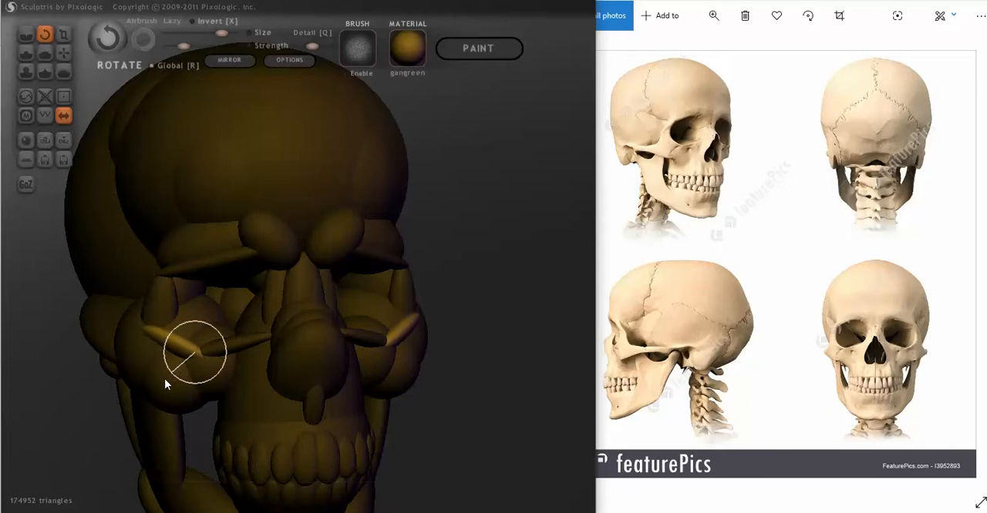
mouse_move(155, 380)
middle_down()
mouse_move(132, 384)
mouse_move(150, 364)
middle_up()
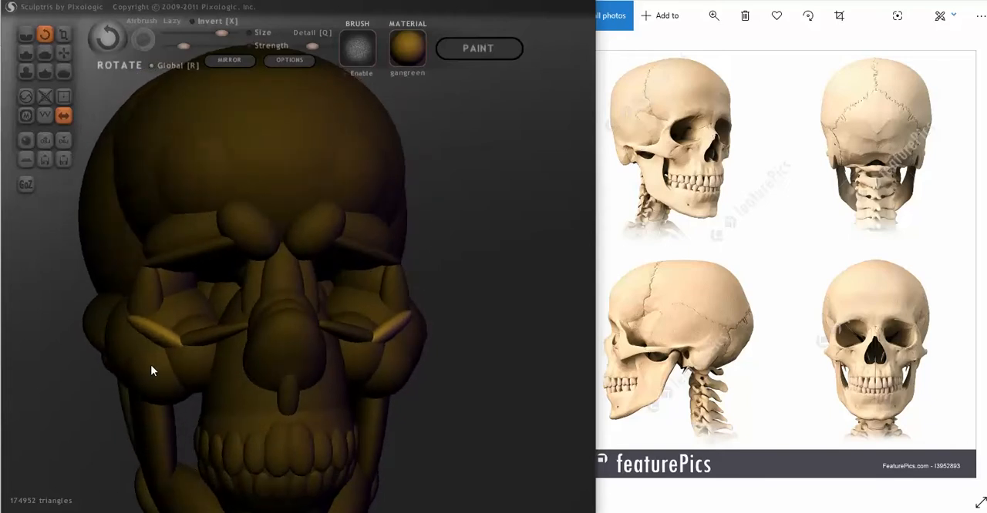
click(65, 52)
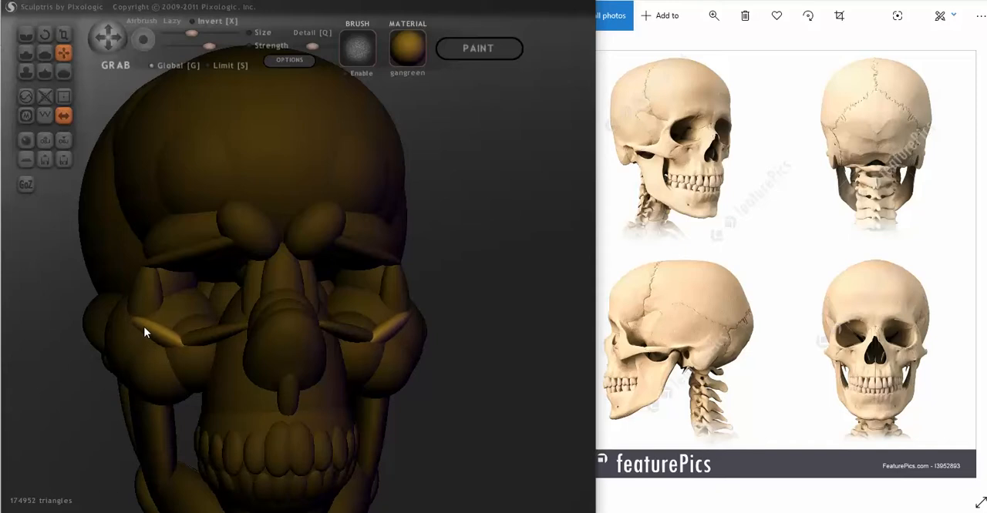
drag(145, 332, 143, 334)
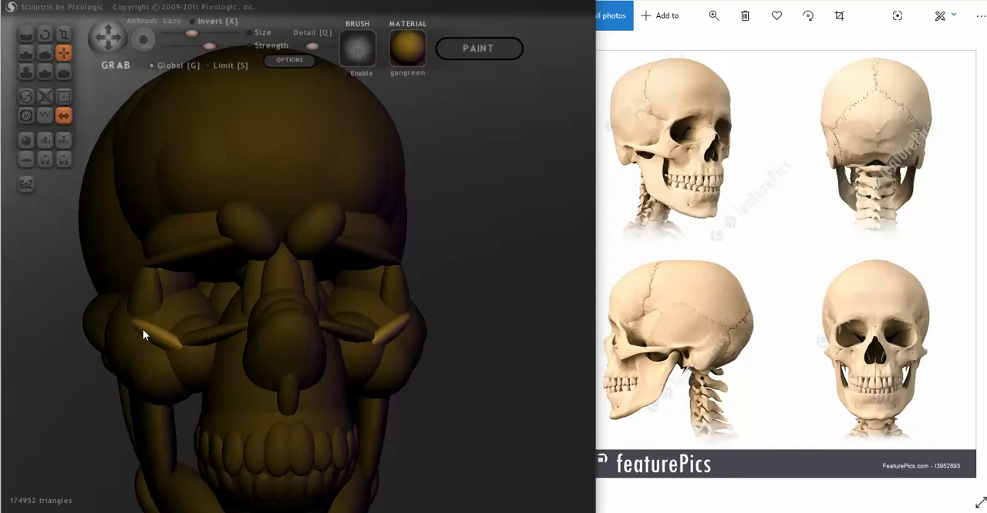
- Add mirrored molars behind the last upper and lower teeth and position them at the back of the tooth rows
scroll(151, 390, down, 4)
mouse_move(383, 390)
mouse_down()
mouse_move(274, 391)
mouse_move(493, 382)
mouse_up()
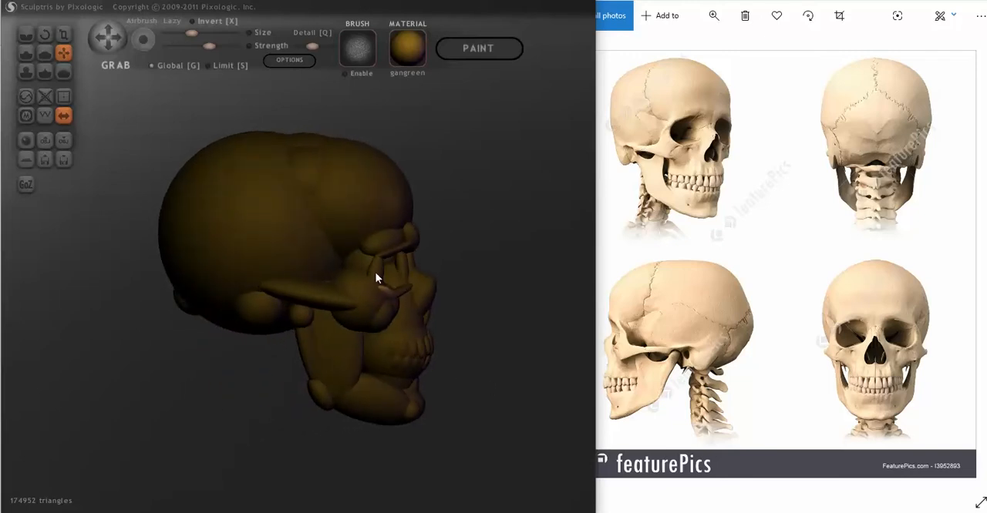
mouse_move(467, 374)
mouse_down()
mouse_move(231, 383)
mouse_move(203, 418)
mouse_move(188, 387)
mouse_move(359, 387)
mouse_move(363, 374)
mouse_move(464, 372)
mouse_up()
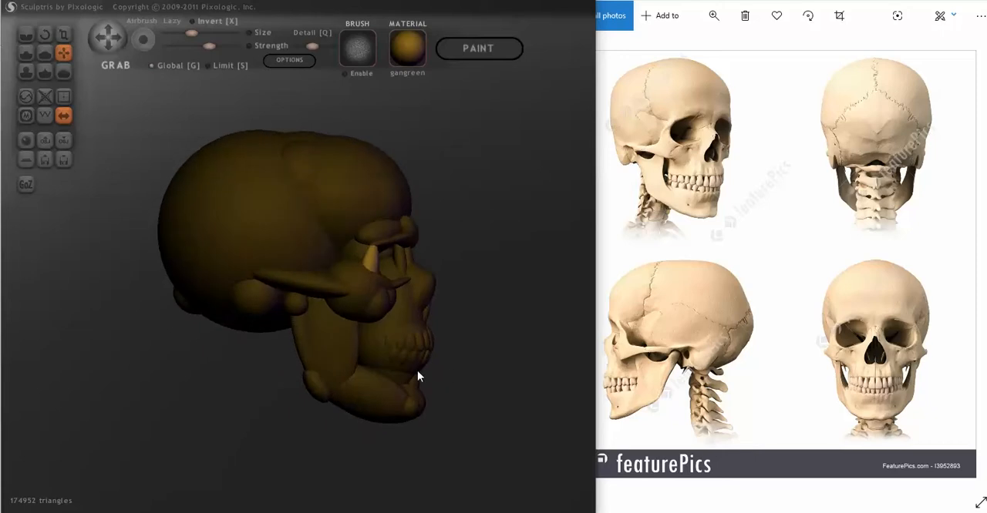
click(393, 357)
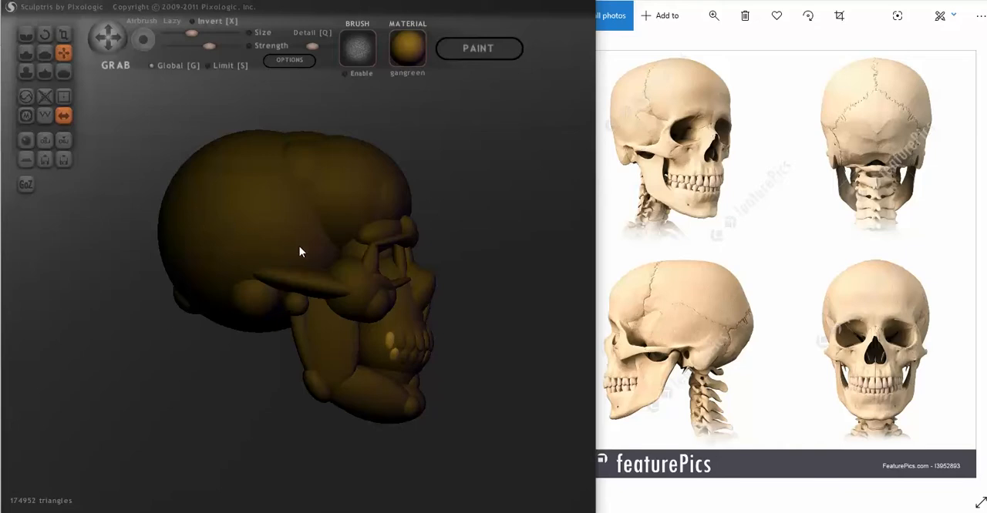
click(373, 345)
drag(466, 366, 421, 366)
click(342, 347)
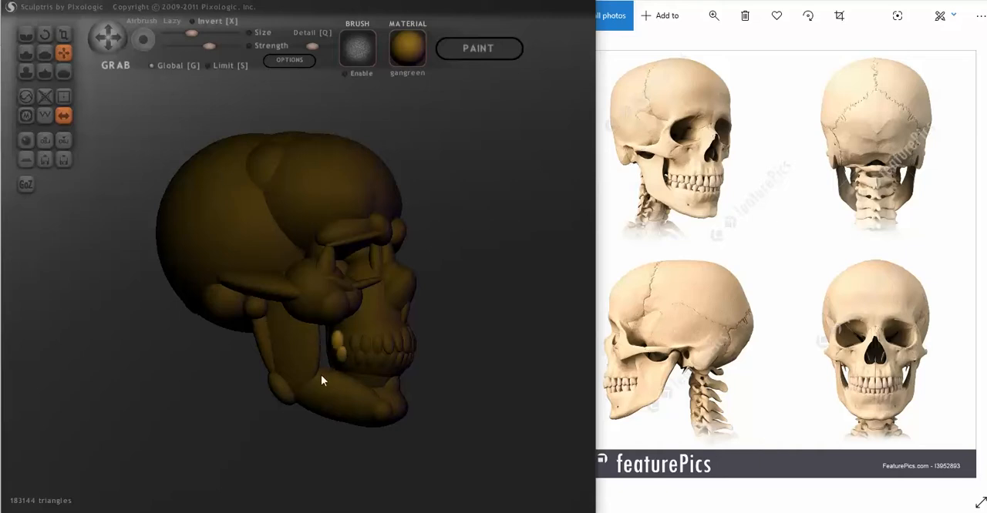
scroll(336, 403, up, 3)
right_drag(369, 414, 407, 411)
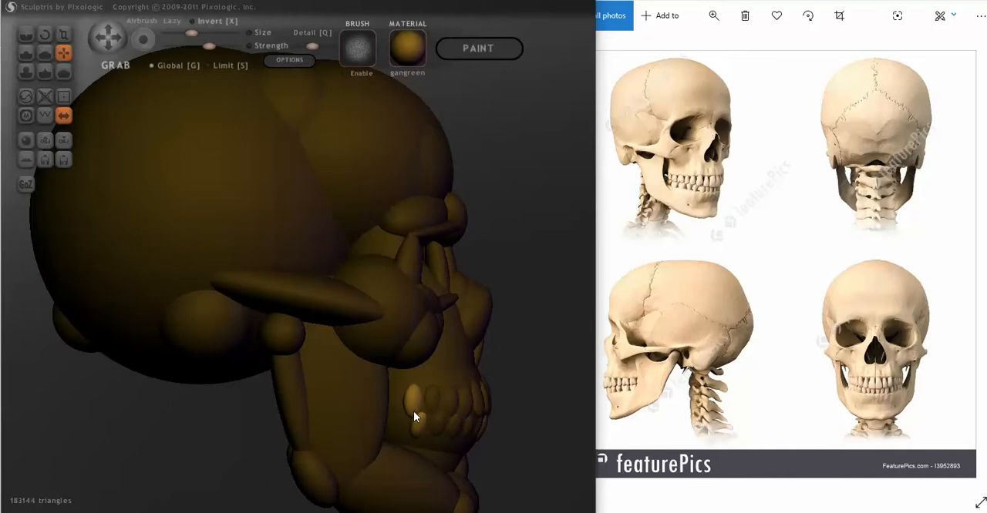
scroll(462, 434, down, 4)
mouse_move(473, 428)
right_down()
mouse_move(461, 426)
mouse_move(471, 425)
right_up()
- Shrink the large cheekbone balls with the Scale tool and shift them with the Grab tool to fit the zygomatic arches
drag(352, 297, 323, 287)
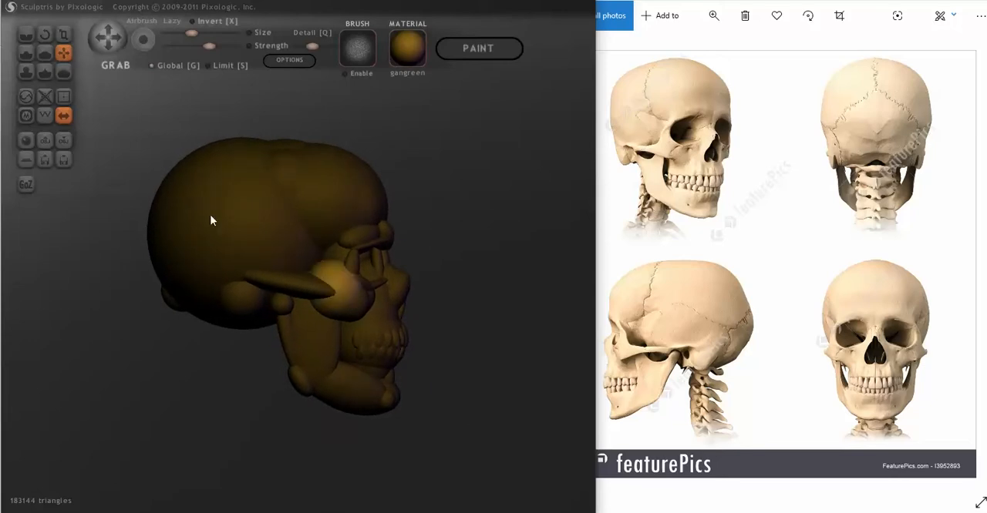
click(63, 34)
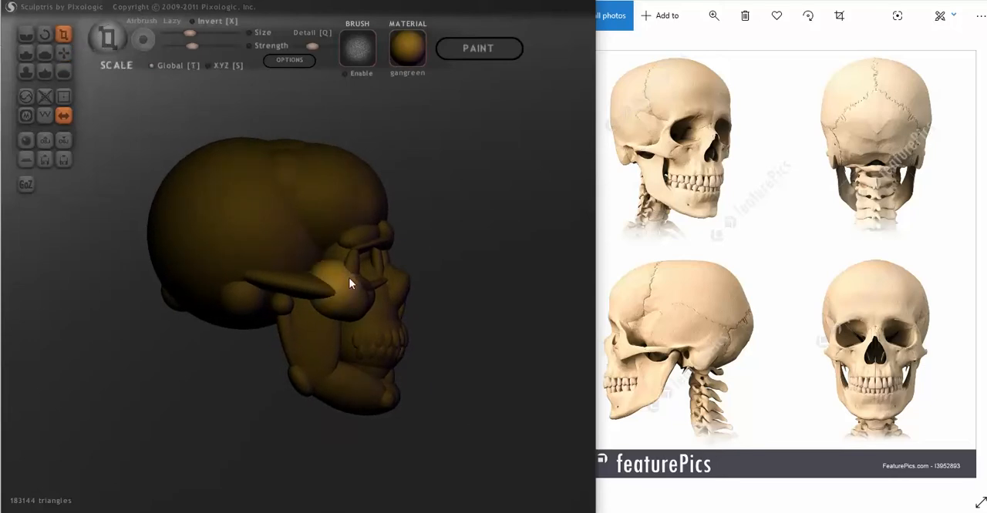
drag(336, 275, 335, 293)
click(64, 51)
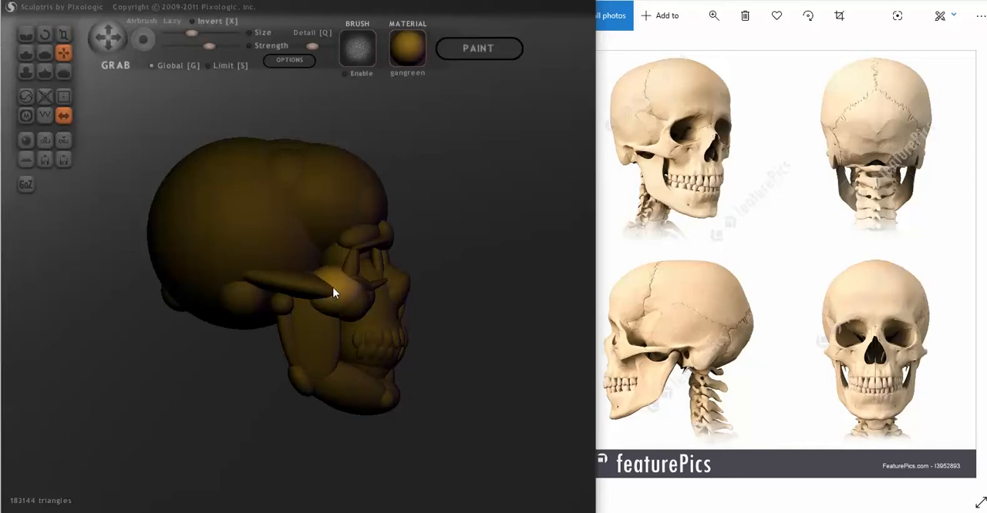
mouse_move(333, 287)
right_down()
mouse_move(306, 316)
mouse_move(321, 347)
mouse_move(214, 308)
mouse_move(132, 306)
mouse_move(223, 327)
mouse_move(249, 310)
mouse_move(322, 304)
mouse_move(309, 259)
right_up()
- Reshape the outer eye socket pillars with the Scale tool and move them between the brow ridges and cheekbones with the Grab tool
scroll(319, 278, up, 5)
mouse_move(361, 294)
right_down()
mouse_move(360, 269)
mouse_move(351, 370)
right_up()
click(64, 34)
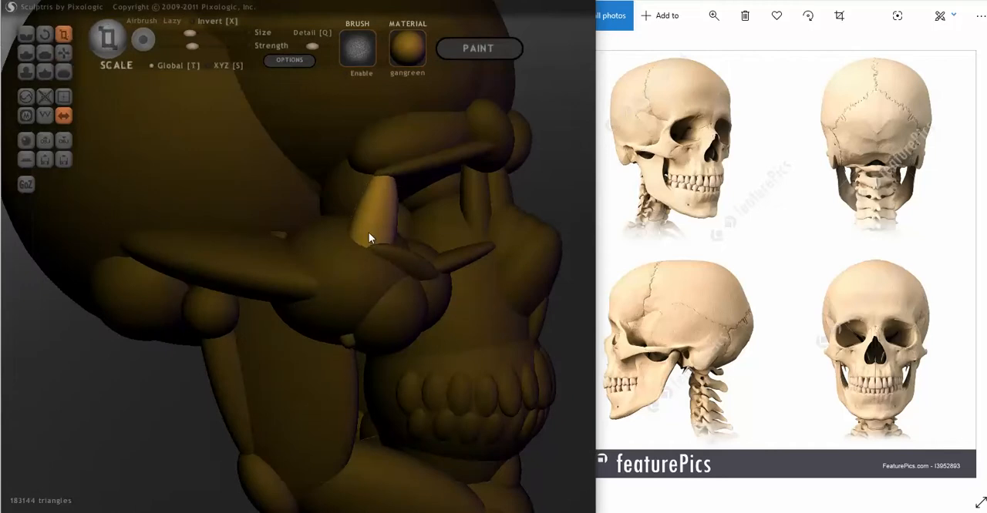
click(63, 52)
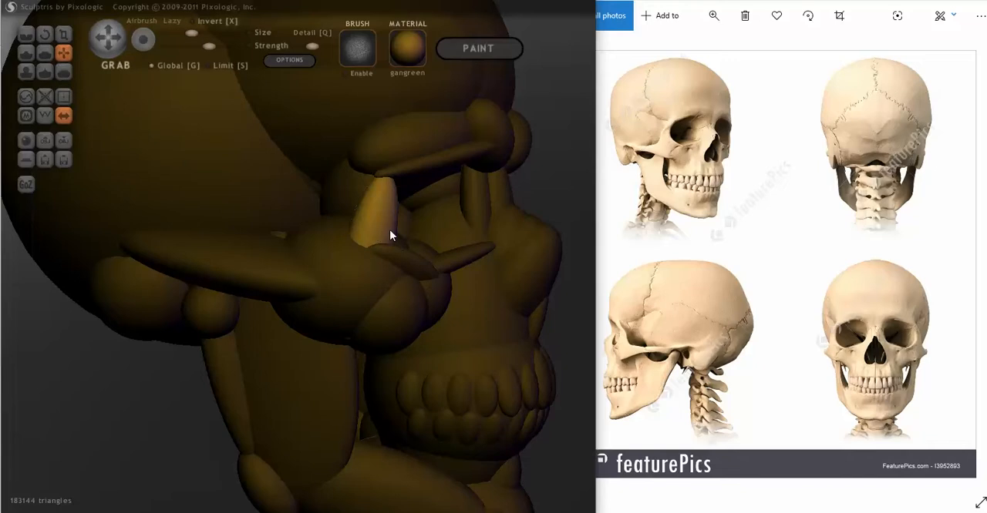
mouse_move(389, 225)
right_down()
mouse_move(384, 266)
mouse_move(335, 270)
mouse_move(419, 273)
mouse_move(170, 257)
mouse_move(257, 286)
mouse_move(330, 285)
mouse_move(322, 272)
mouse_move(208, 258)
mouse_move(377, 264)
mouse_move(341, 259)
mouse_move(397, 256)
mouse_move(317, 266)
right_up()
- Resize the inner cheekbone balls under the lower socket rims and move them beside the upper jaw with the Grab tool
scroll(337, 269, down, 5)
mouse_move(372, 281)
right_down()
mouse_move(374, 295)
mouse_move(358, 291)
mouse_move(377, 300)
right_up()
click(64, 34)
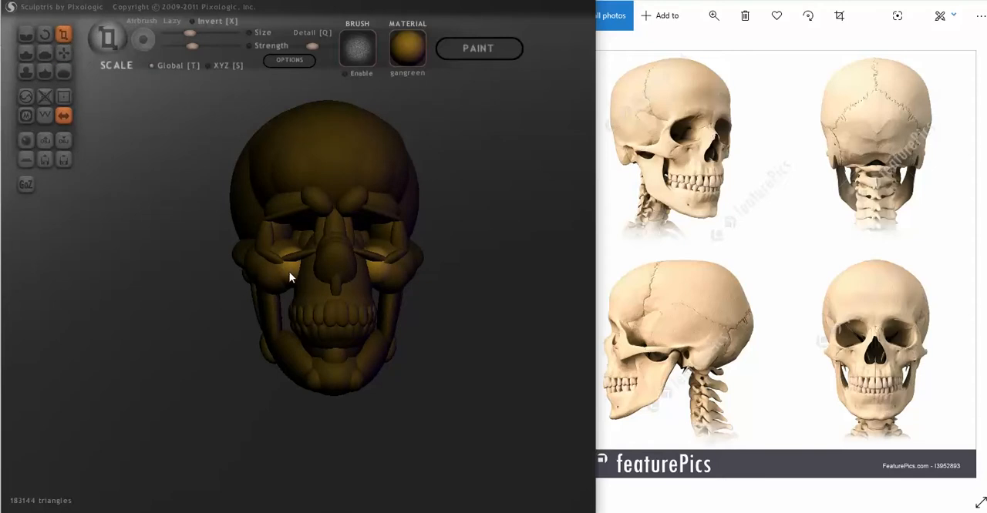
drag(289, 272, 286, 305)
click(64, 51)
scroll(274, 279, up, 5)
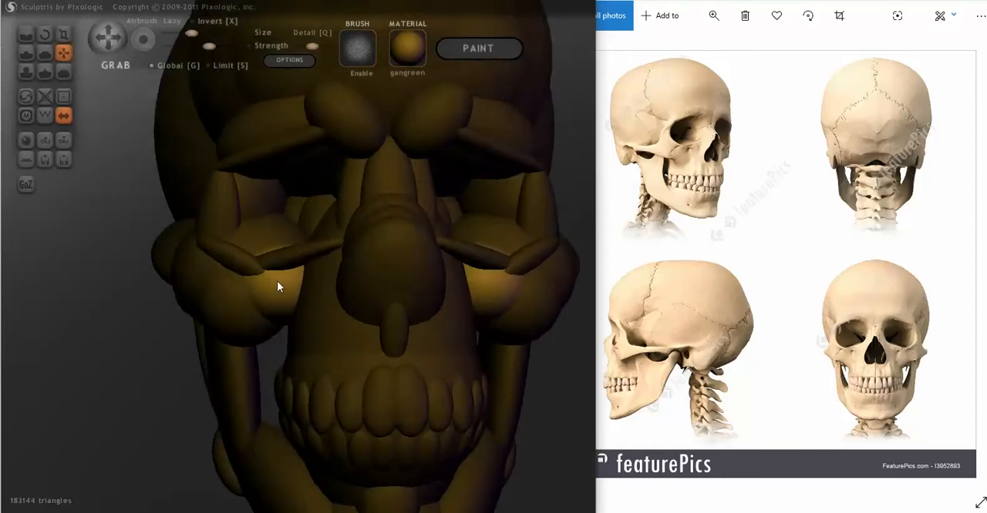
right_drag(286, 289, 249, 230)
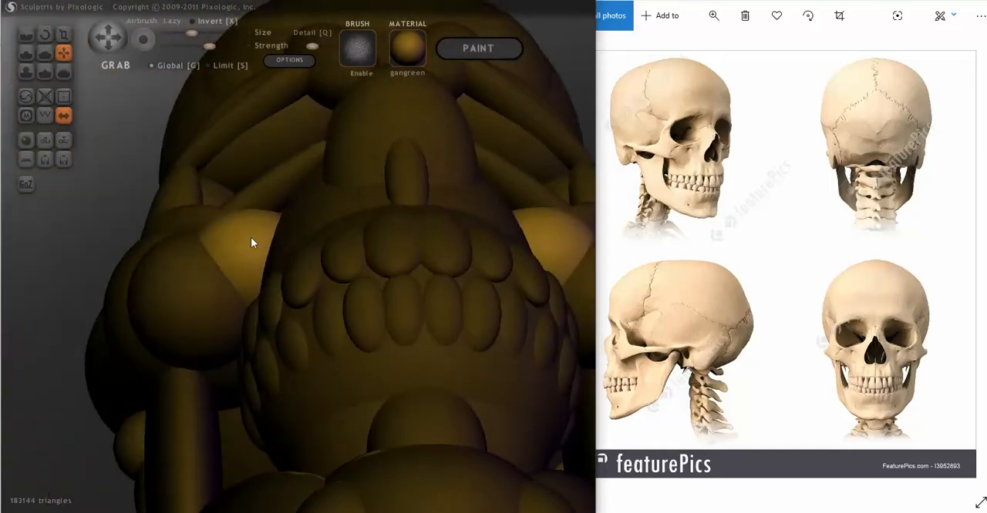
- Refine the size and depth of the inner cheekbone balls against the upper jaw, using the Scale and Grab tools
click(64, 34)
right_drag(93, 116, 272, 316)
drag(263, 309, 286, 310)
click(65, 52)
right_drag(311, 316, 250, 242)
drag(250, 239, 261, 226)
mouse_move(260, 227)
right_down()
mouse_move(278, 316)
mouse_move(310, 344)
mouse_move(310, 330)
right_up()
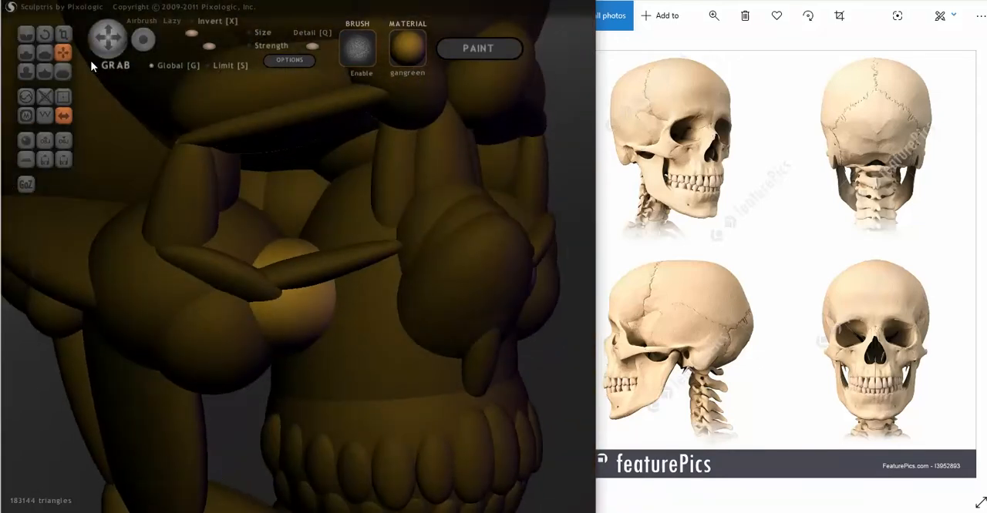
- Flatten the inner cheekbone balls into horizontal ovals that bridge the cheekbones and upper jaw with the Scale tool
click(65, 34)
drag(311, 302, 317, 330)
mouse_move(340, 343)
right_down()
mouse_move(272, 344)
mouse_move(322, 338)
right_up()
scroll(305, 344, down, 5)
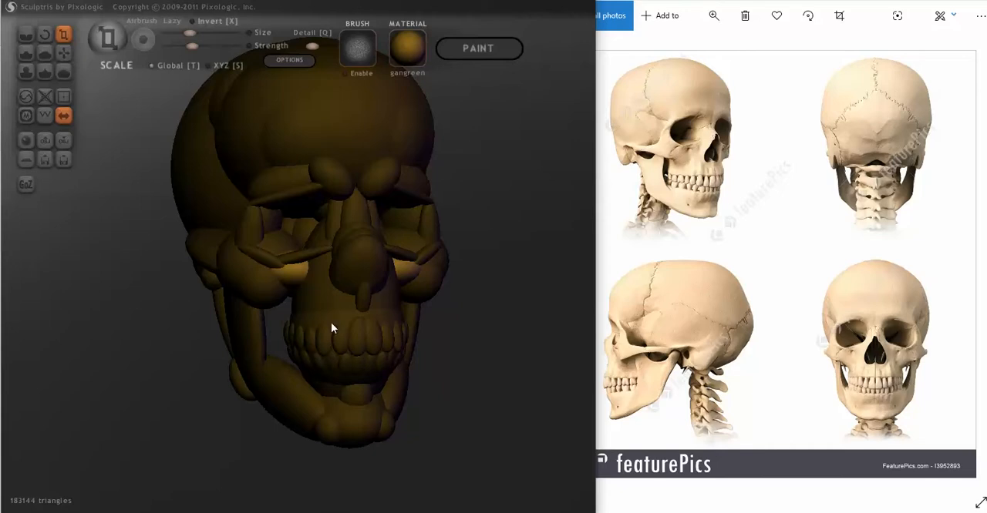
mouse_move(279, 301)
right_down()
mouse_move(328, 305)
mouse_move(315, 304)
mouse_move(319, 337)
right_up()
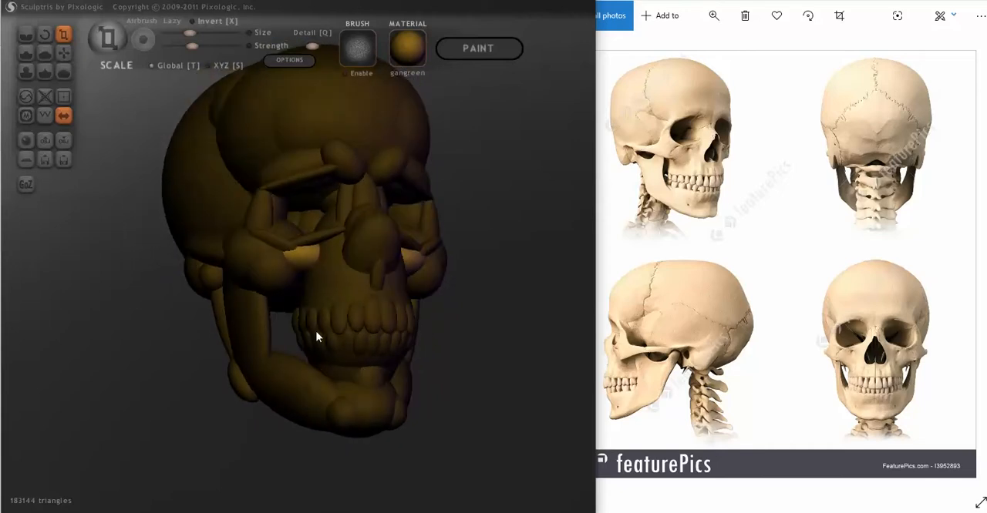
- Add a mirrored pair of small balls below the cheekbones, lock the selection and move them against the upper jaw with Grab
click(344, 417)
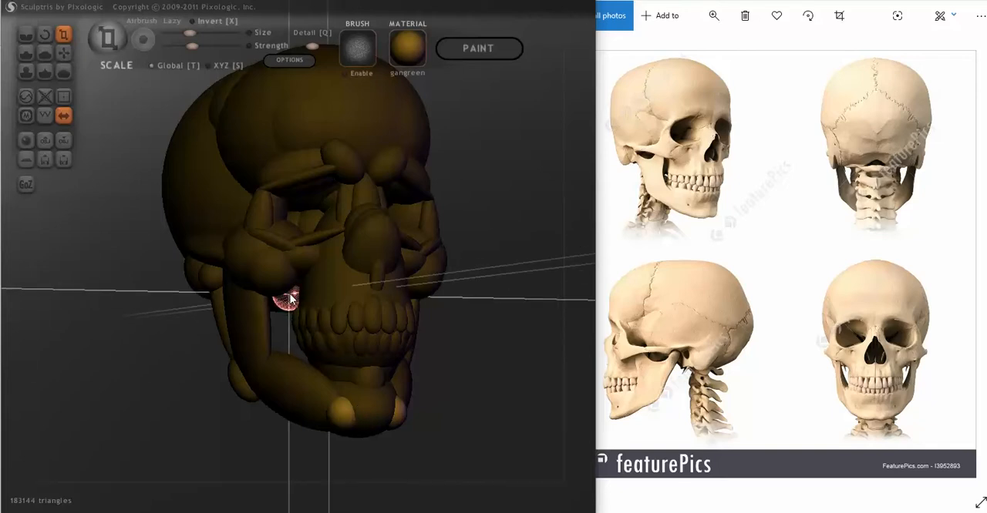
click(293, 292)
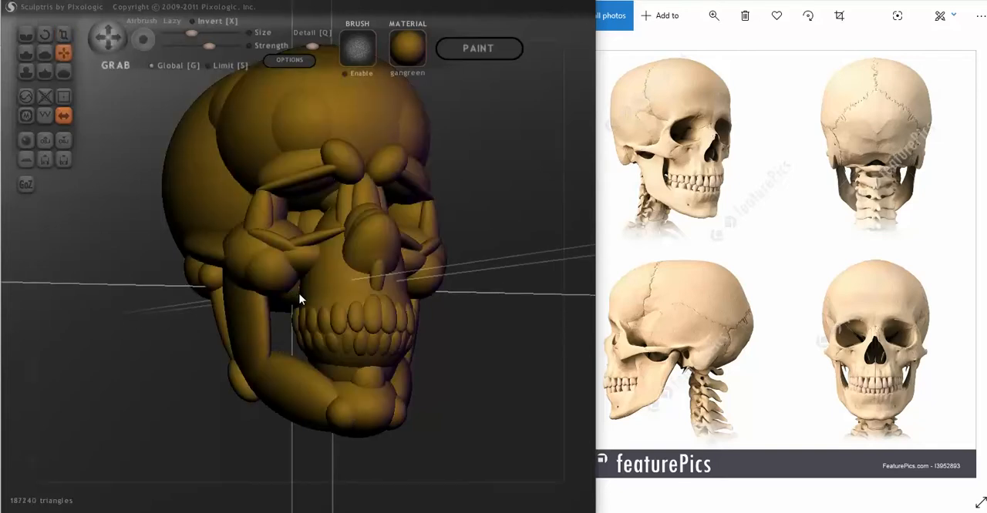
mouse_move(306, 298)
middle_down()
mouse_move(304, 286)
mouse_move(280, 293)
mouse_move(347, 282)
mouse_move(286, 307)
mouse_move(317, 287)
middle_up()
key(Return)
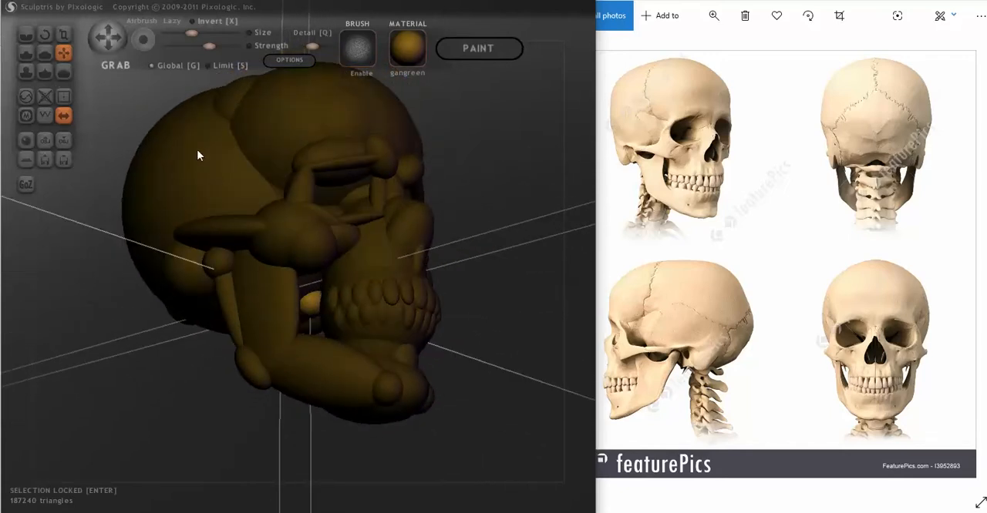
mouse_move(161, 269)
middle_down()
mouse_move(236, 244)
mouse_move(262, 286)
mouse_move(358, 303)
mouse_move(326, 342)
mouse_move(269, 375)
mouse_move(456, 330)
mouse_move(356, 330)
mouse_move(226, 383)
mouse_move(295, 316)
mouse_move(261, 322)
mouse_move(264, 315)
mouse_move(322, 315)
mouse_move(280, 293)
mouse_move(275, 342)
mouse_move(278, 312)
mouse_move(315, 277)
mouse_move(301, 286)
middle_up()
scroll(300, 293, up, 5)
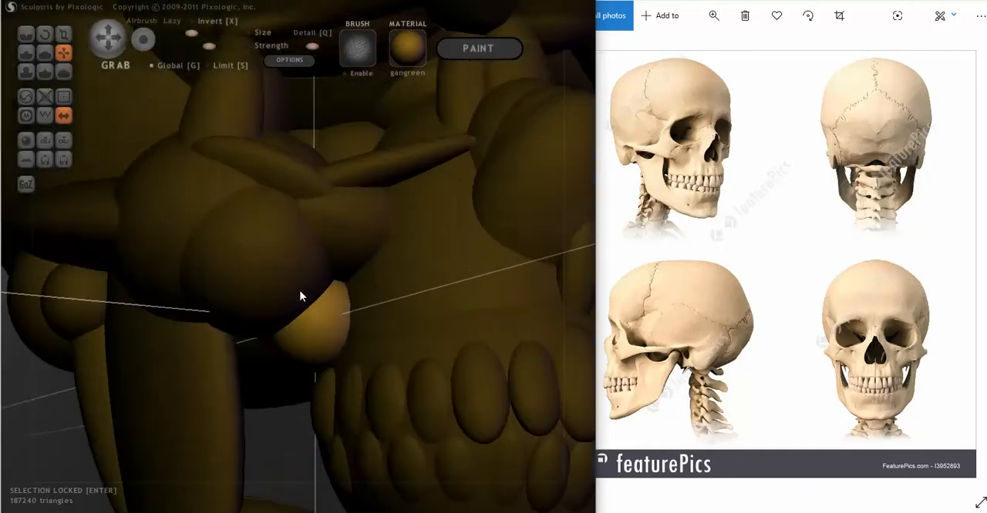
middle_drag(263, 312, 308, 316)
mouse_move(322, 312)
right_down()
mouse_move(302, 330)
mouse_move(415, 310)
right_up()
- Resize the small mirrored balls under the cheekbones to fill the gap beside the upper jaw, using the Scale tool
click(66, 36)
right_drag(70, 40, 326, 275)
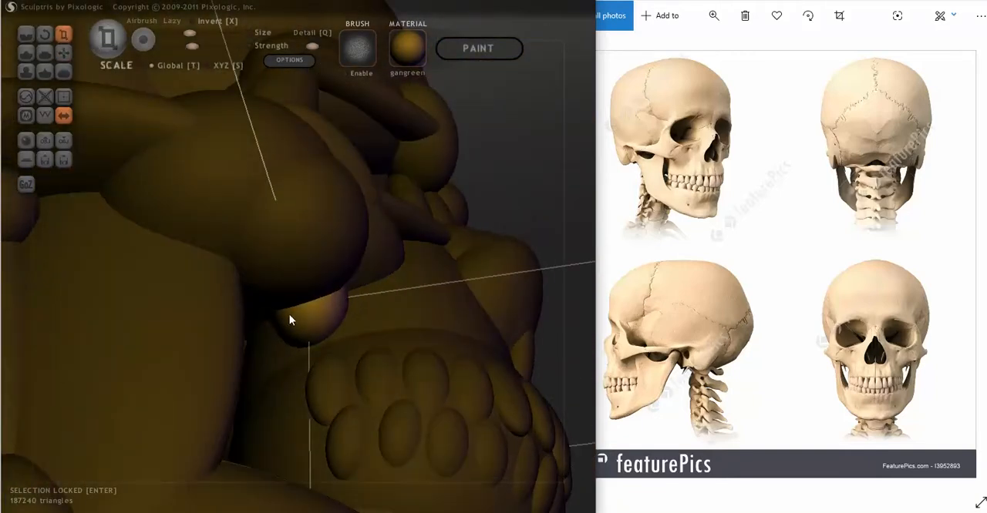
mouse_move(290, 319)
right_down()
mouse_move(183, 377)
mouse_move(182, 389)
mouse_move(174, 380)
right_up()
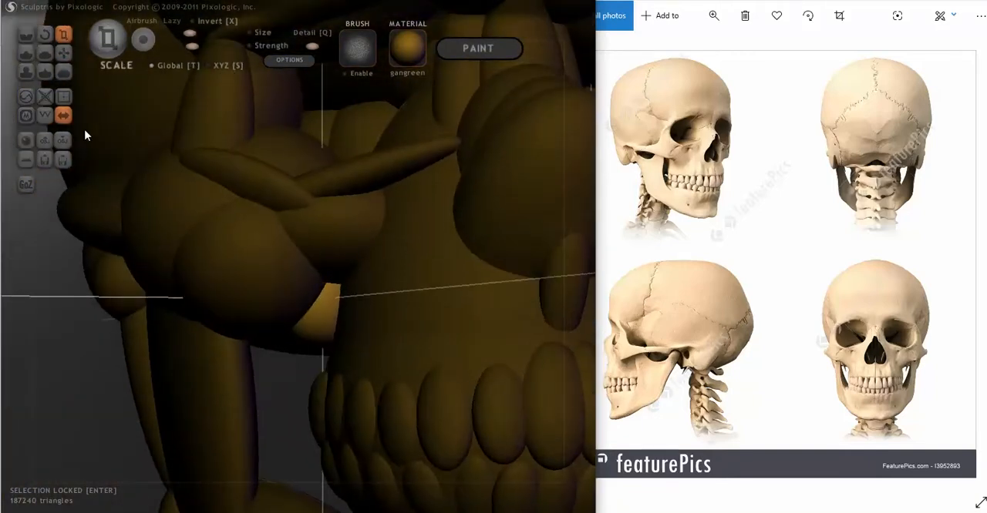
scroll(239, 302, down, 6)
mouse_move(279, 333)
right_down()
mouse_move(236, 341)
mouse_move(249, 337)
right_up()
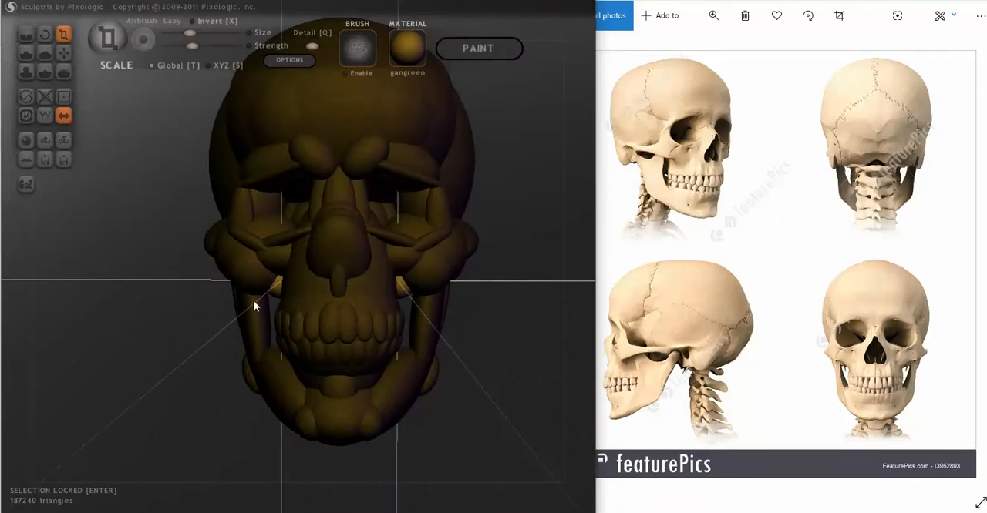
mouse_move(255, 302)
right_down()
mouse_move(267, 286)
mouse_move(259, 276)
right_up()
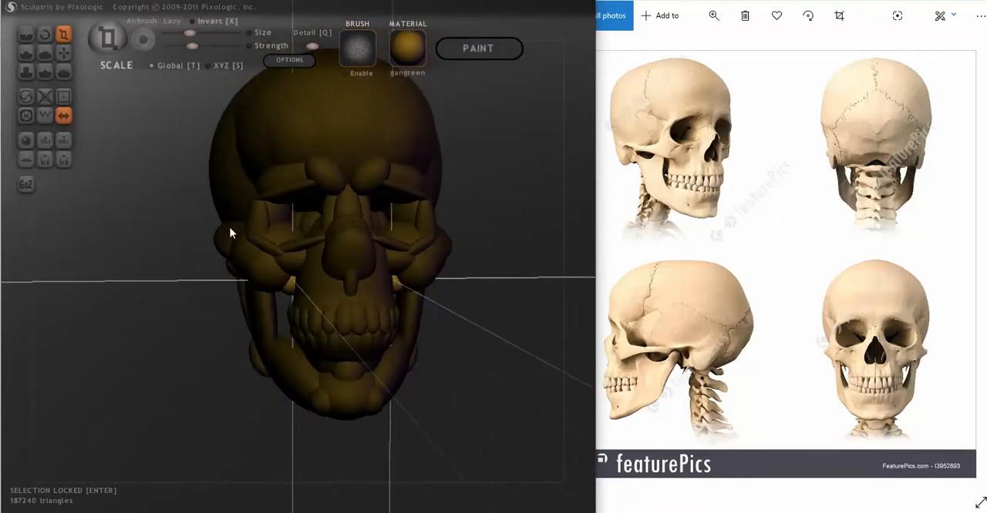
- Adjust the position of the small balls between cheekbones and upper jaw with the Grab tool and unlock the selection
click(65, 52)
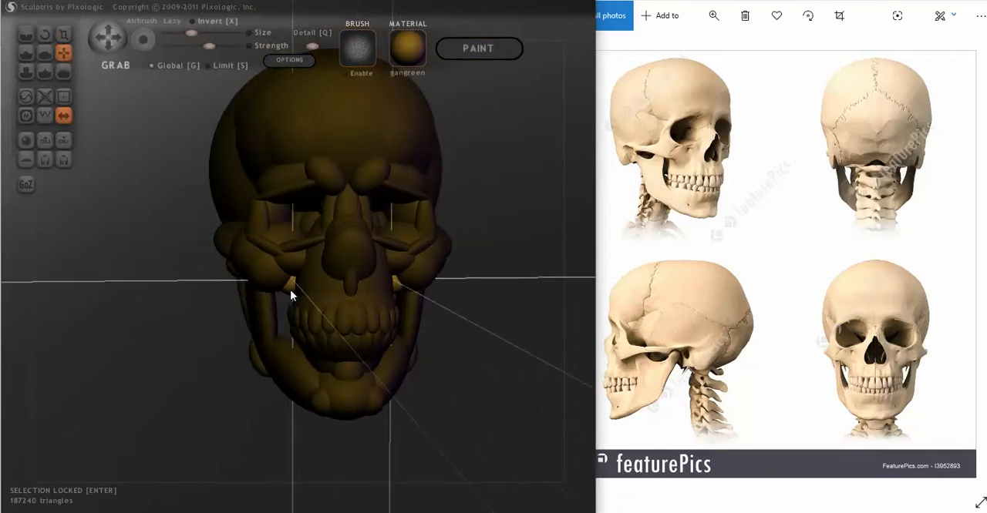
right_drag(290, 290, 373, 277)
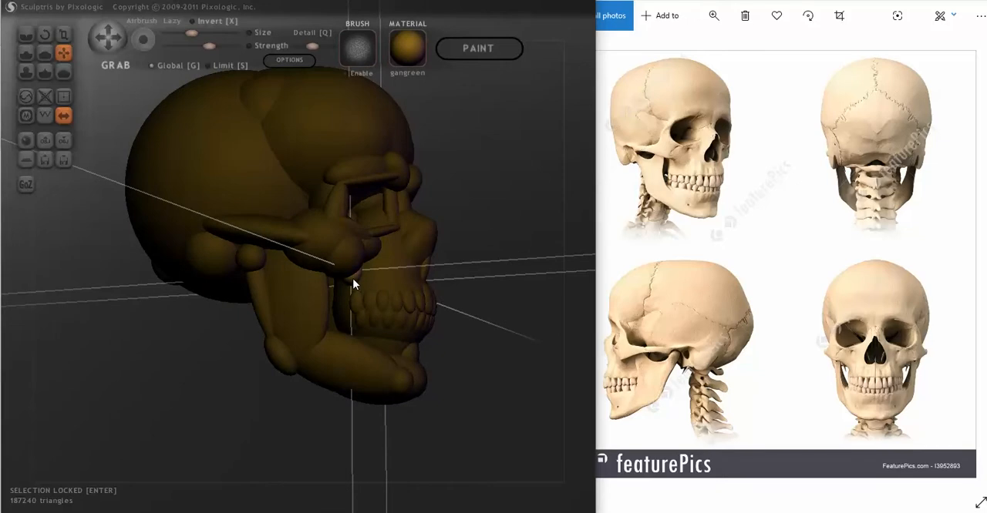
mouse_move(361, 294)
right_down()
mouse_move(290, 327)
mouse_move(401, 375)
mouse_move(325, 369)
mouse_move(496, 373)
right_up()
scroll(410, 390, up, 5)
mouse_move(410, 390)
right_down()
mouse_move(399, 430)
mouse_move(411, 447)
mouse_move(460, 407)
mouse_move(455, 394)
mouse_move(295, 392)
right_up()
scroll(416, 393, down, 3)
right_drag(416, 392, 379, 396)
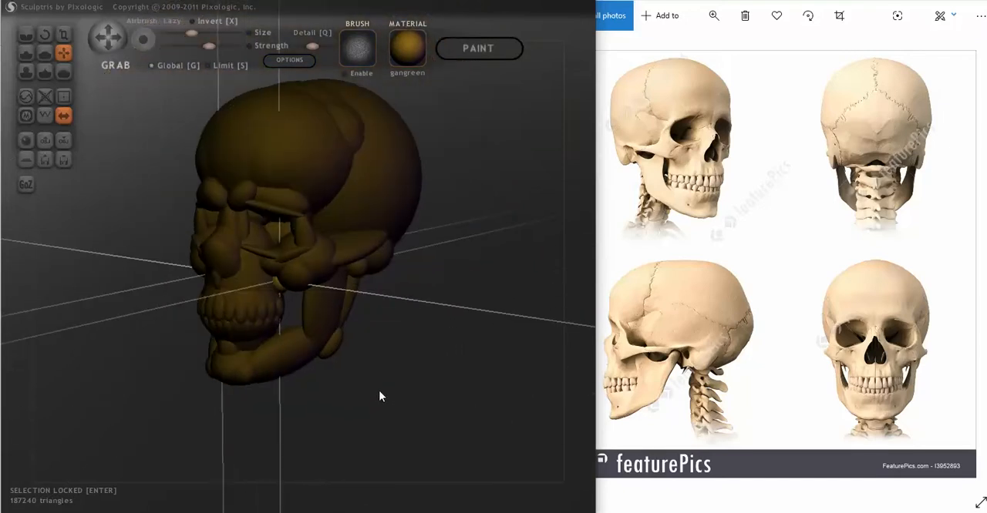
right_drag(388, 389, 453, 390)
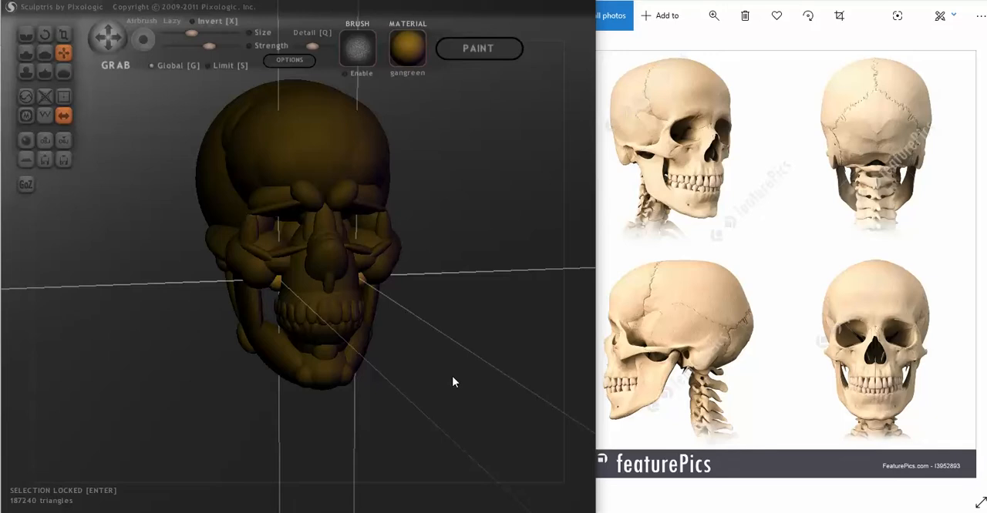
key(Return)
- Add a mirrored pair of small balls on the upper edge of the lower jaw, below the molars
mouse_move(452, 382)
right_down()
mouse_move(352, 370)
mouse_move(483, 363)
mouse_move(491, 377)
mouse_move(467, 382)
mouse_move(500, 375)
mouse_move(458, 386)
mouse_move(465, 380)
mouse_move(449, 363)
mouse_move(477, 347)
right_up()
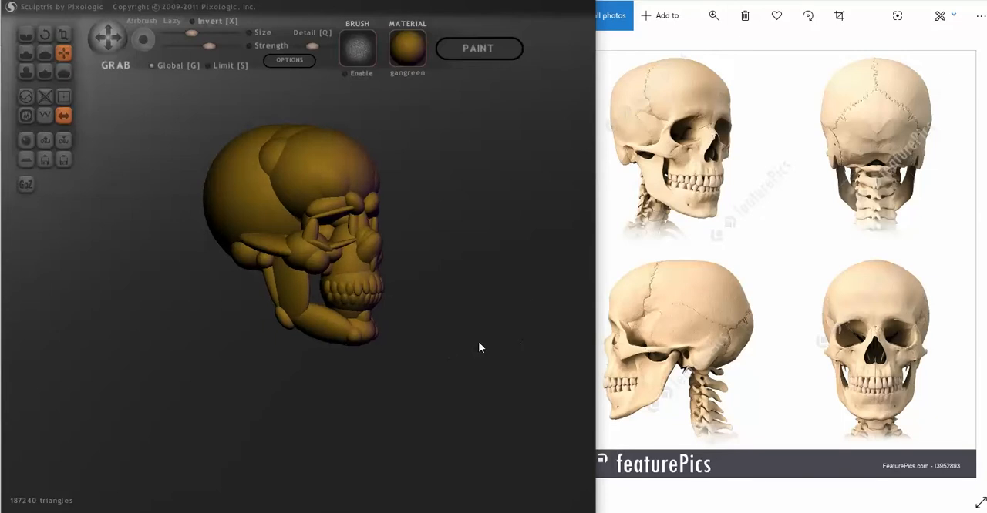
scroll(524, 314, up, 3)
right_drag(476, 363, 414, 404)
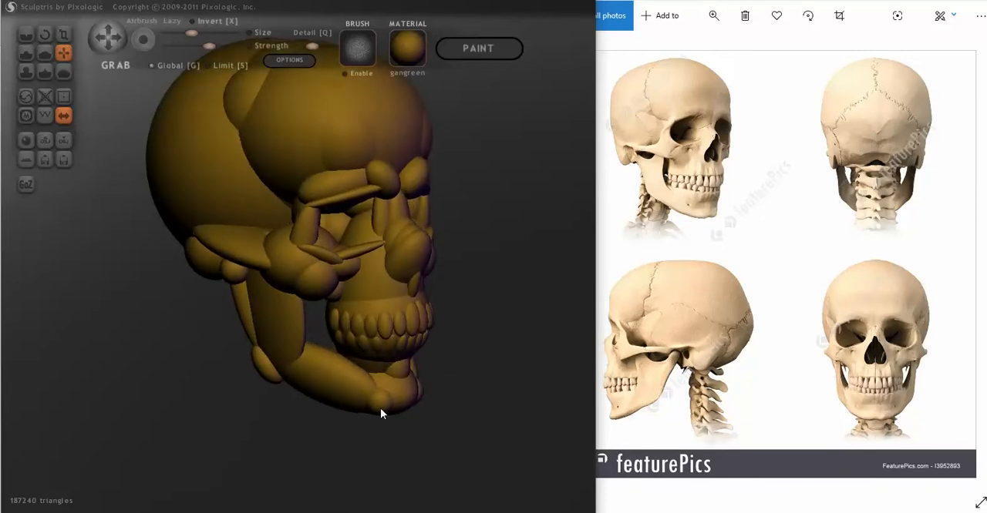
key(ctrl+d)
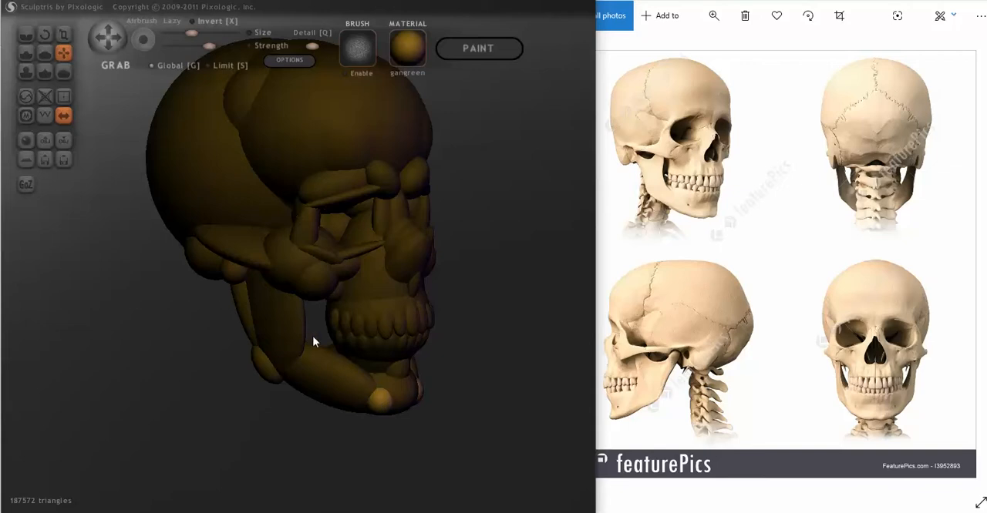
right_drag(336, 355, 359, 367)
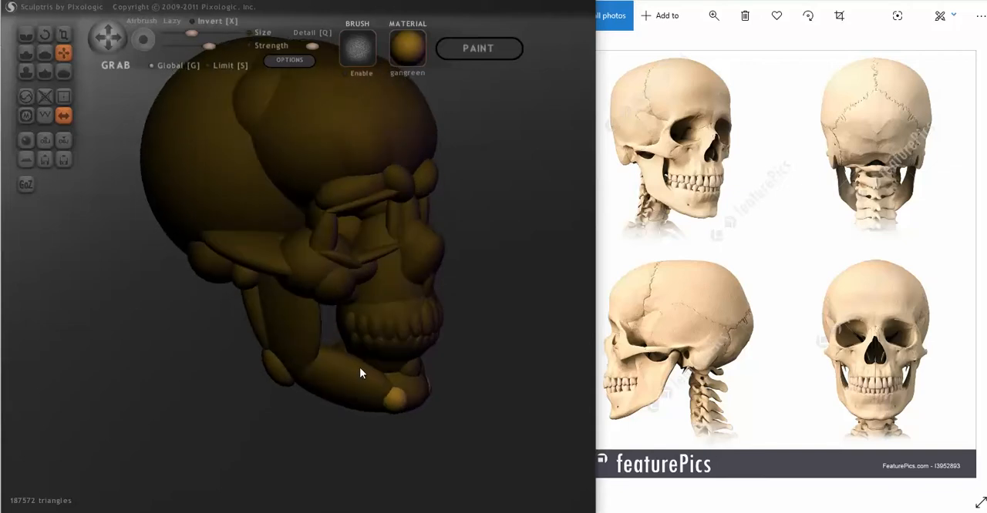
key(3)
click(342, 353)
right_drag(348, 366, 274, 336)
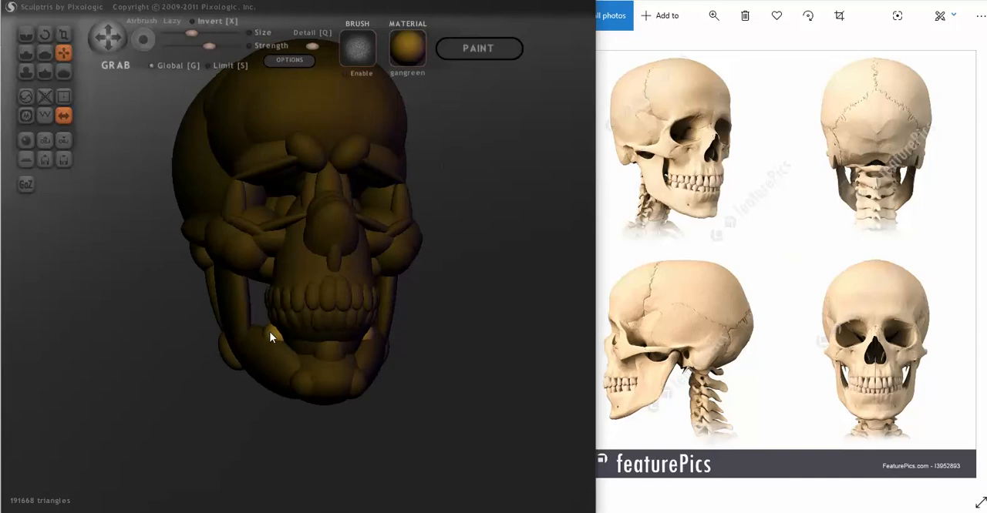
- Lock the new jaw balls, fit them between the lower jaw and the molars with the Grab tool, and unlock the selection
right_drag(275, 337, 359, 343)
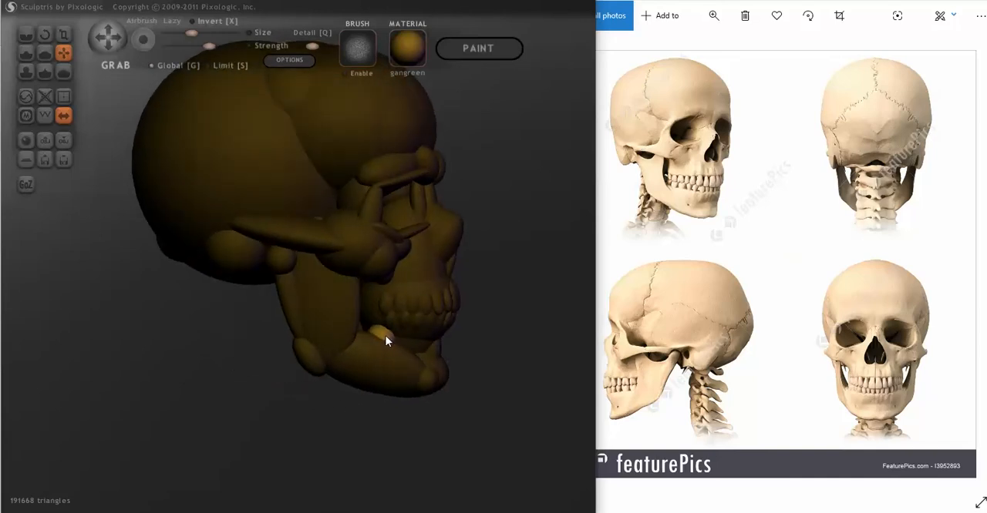
right_drag(382, 337, 307, 356)
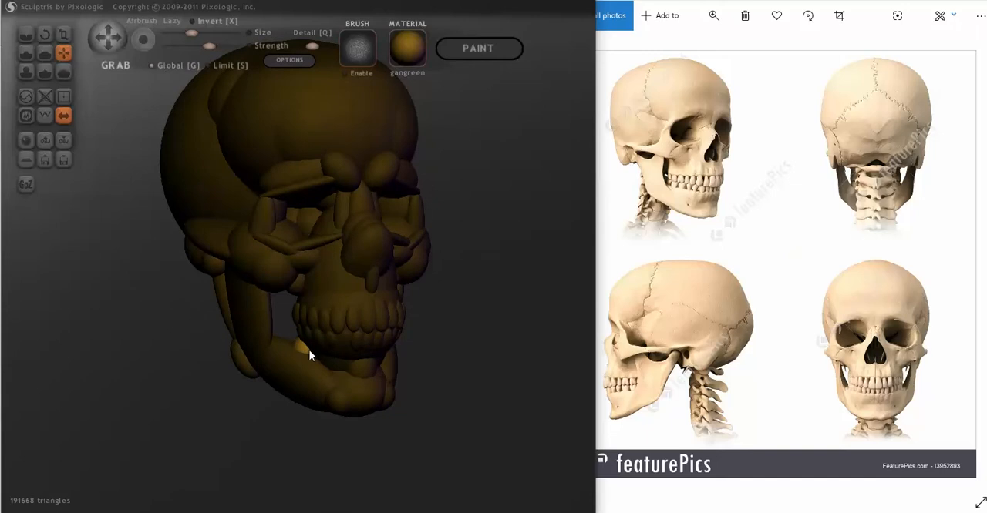
right_drag(309, 350, 230, 344)
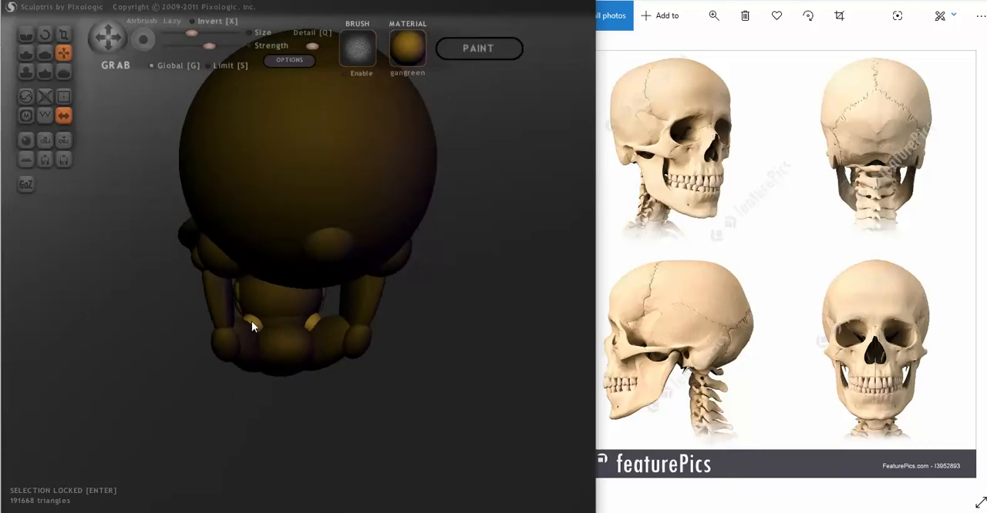
right_drag(251, 321, 449, 340)
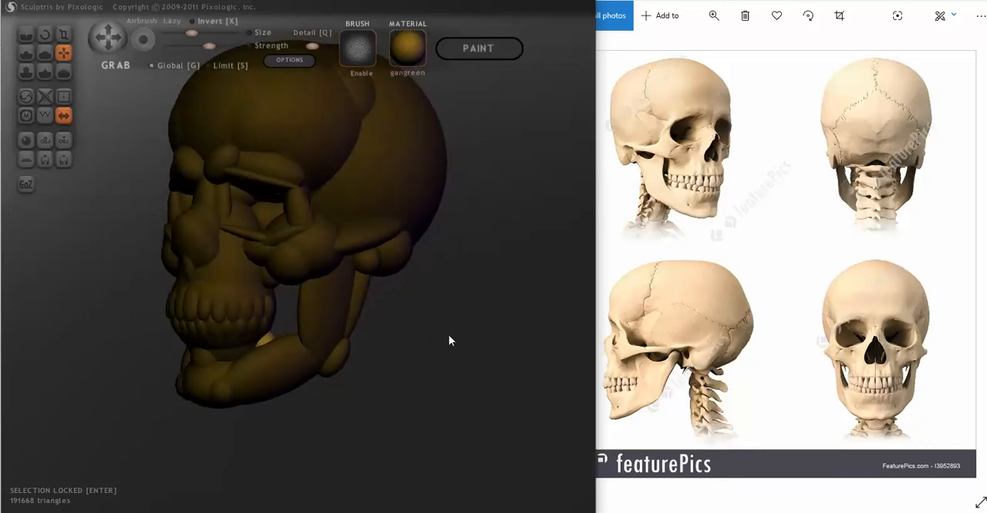
key(t)
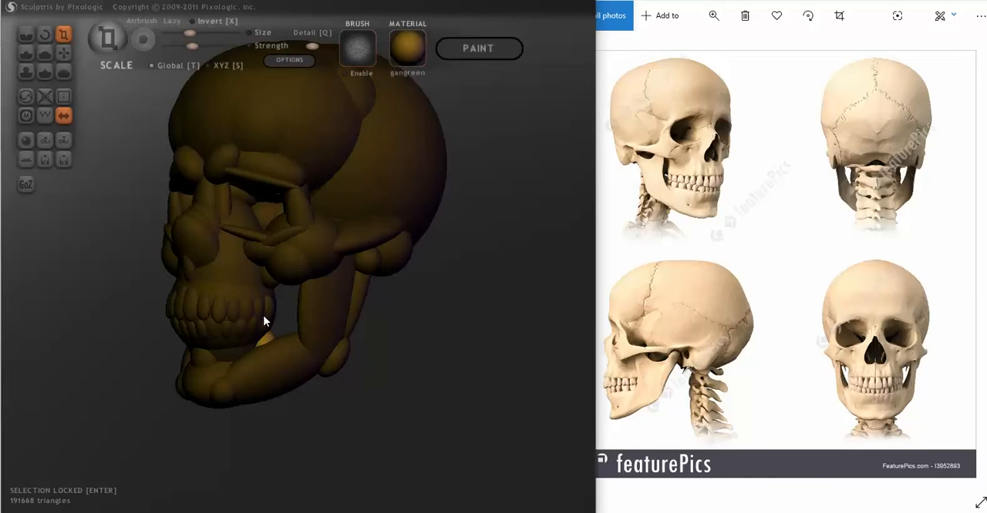
click(65, 52)
mouse_move(122, 157)
right_down()
mouse_move(190, 323)
mouse_move(212, 331)
right_up()
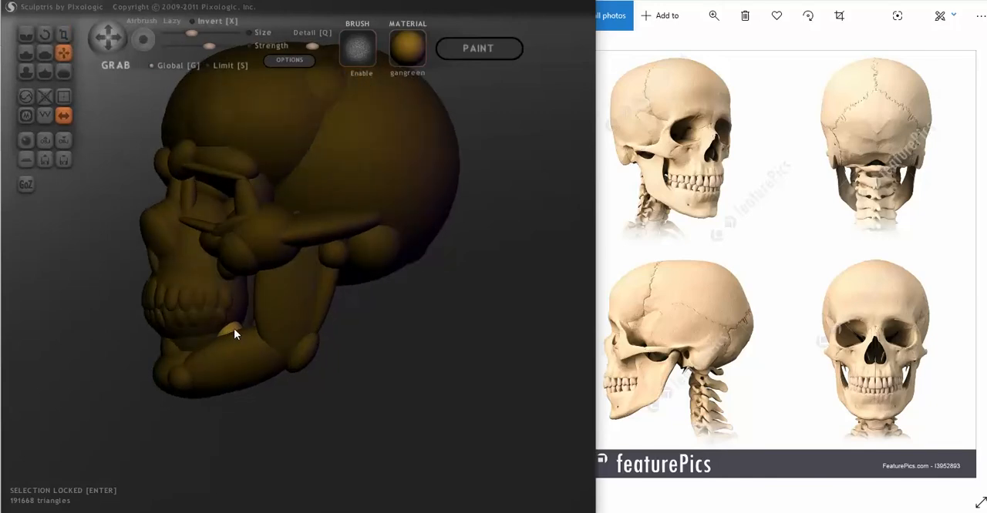
right_drag(234, 328, 308, 339)
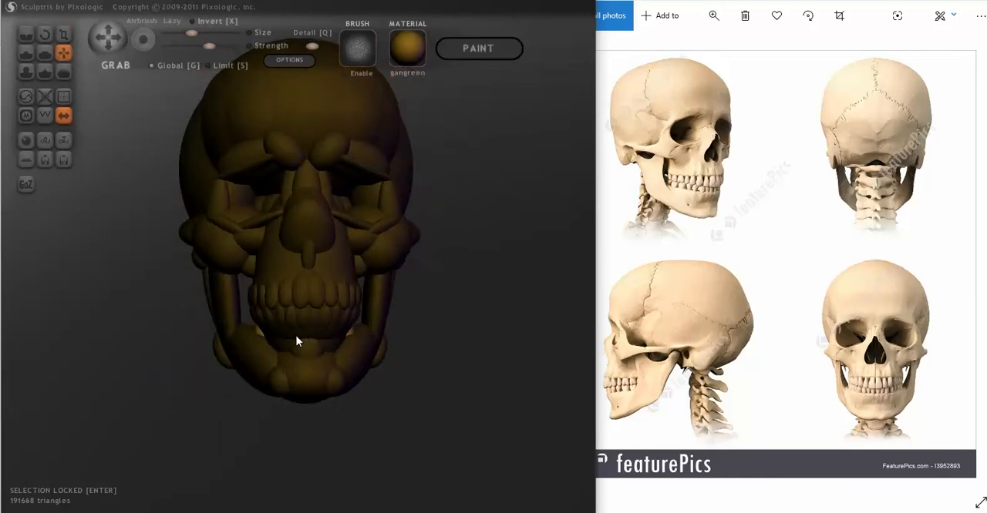
scroll(342, 373, down, 3)
mouse_move(443, 396)
mouse_down()
mouse_move(491, 398)
mouse_move(452, 391)
mouse_up()
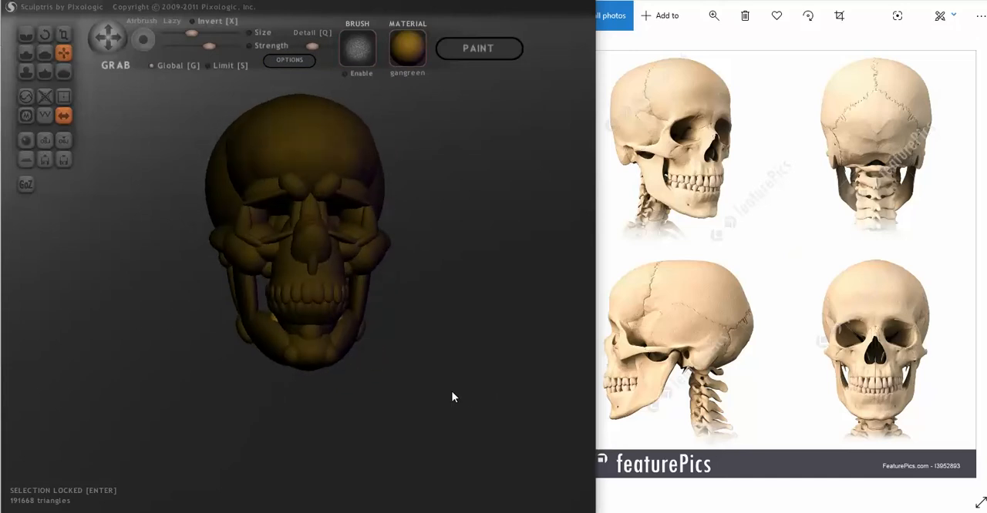
key(Return)
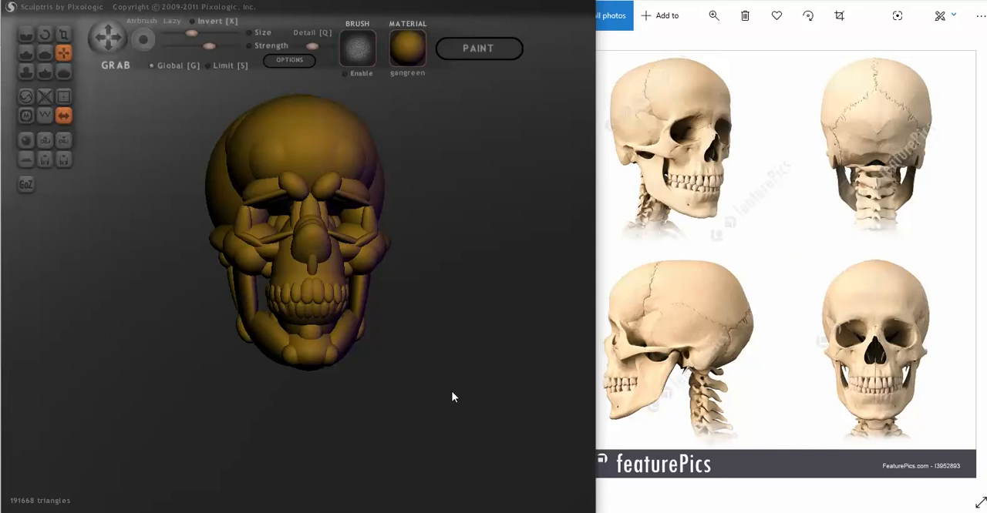
scroll(448, 362, down, 2)
drag(448, 362, 445, 376)
scroll(370, 337, up, 3)
scroll(119, 277, down, 1)
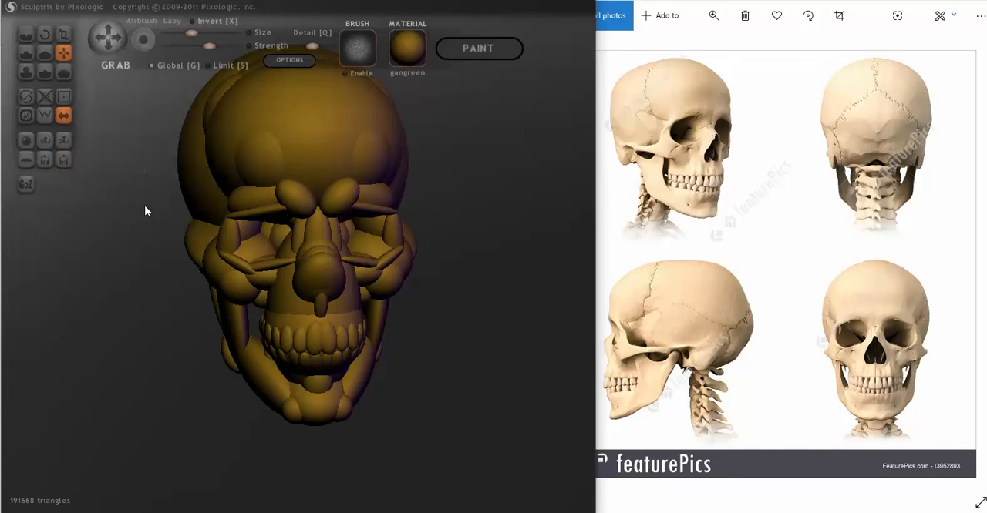
- Export the skull model as a Wavefront OBJ file named 2-skull-spheres-5 in the demos folder
click(64, 140)
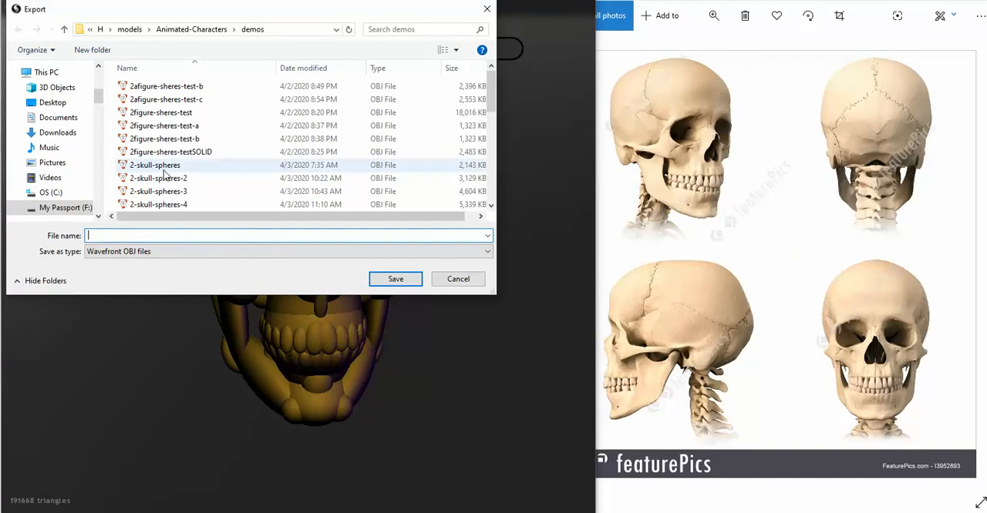
click(158, 204)
click(155, 235)
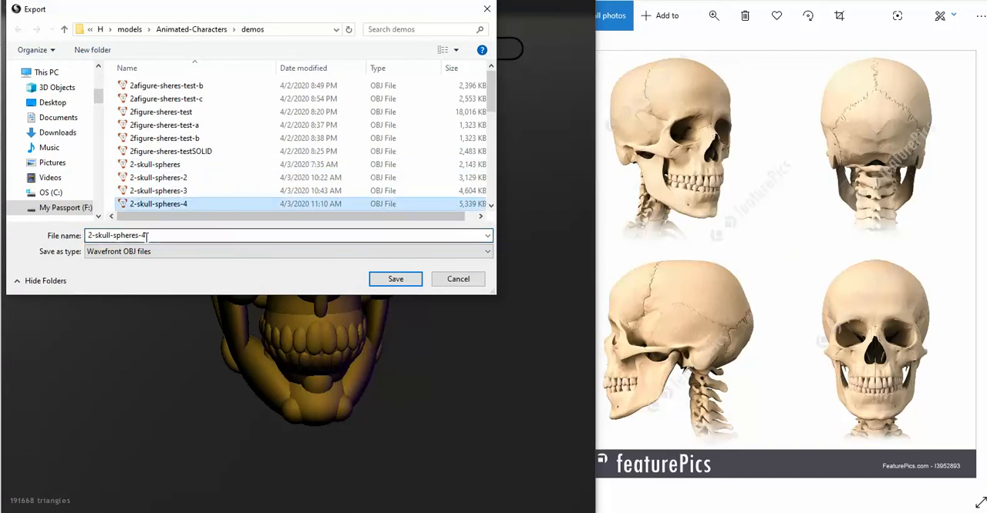
key(BackSpace)
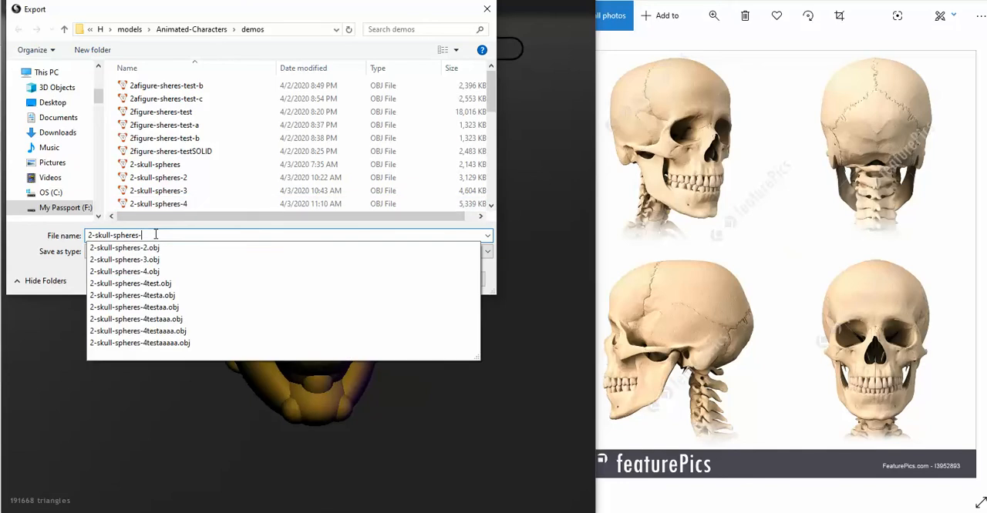
text(5)
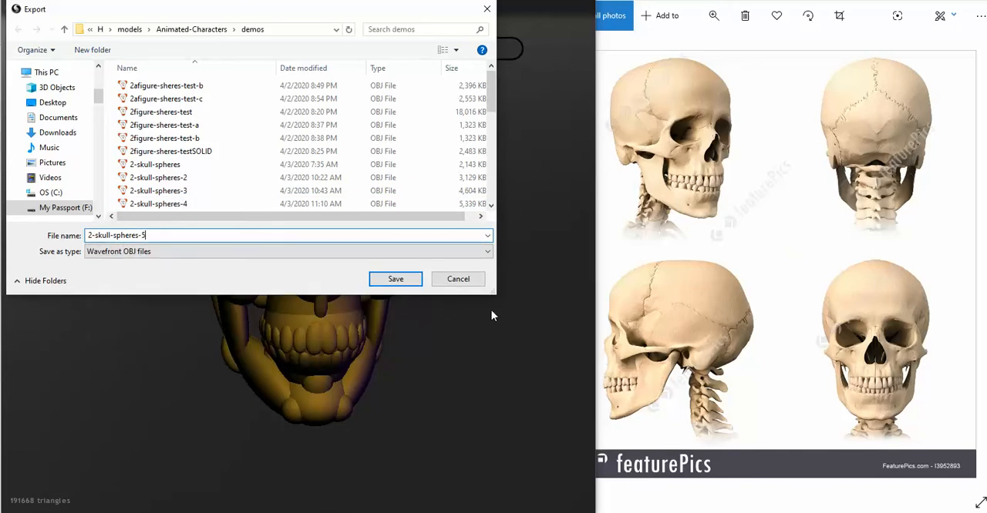
click(408, 282)
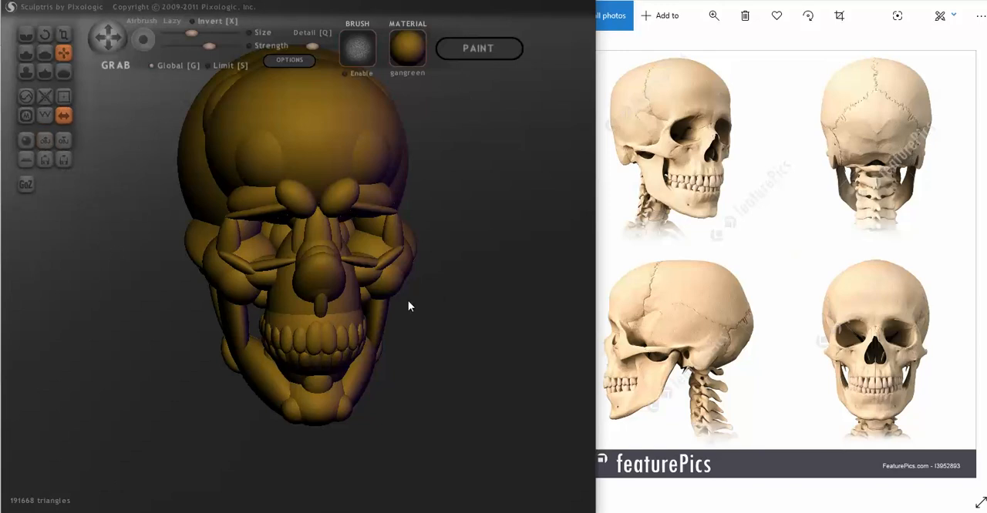
drag(459, 287, 446, 279)
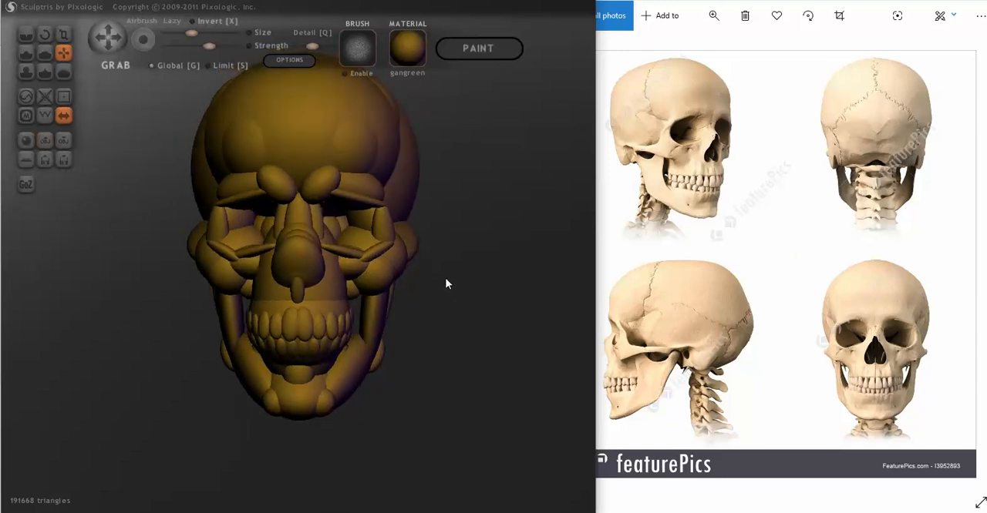